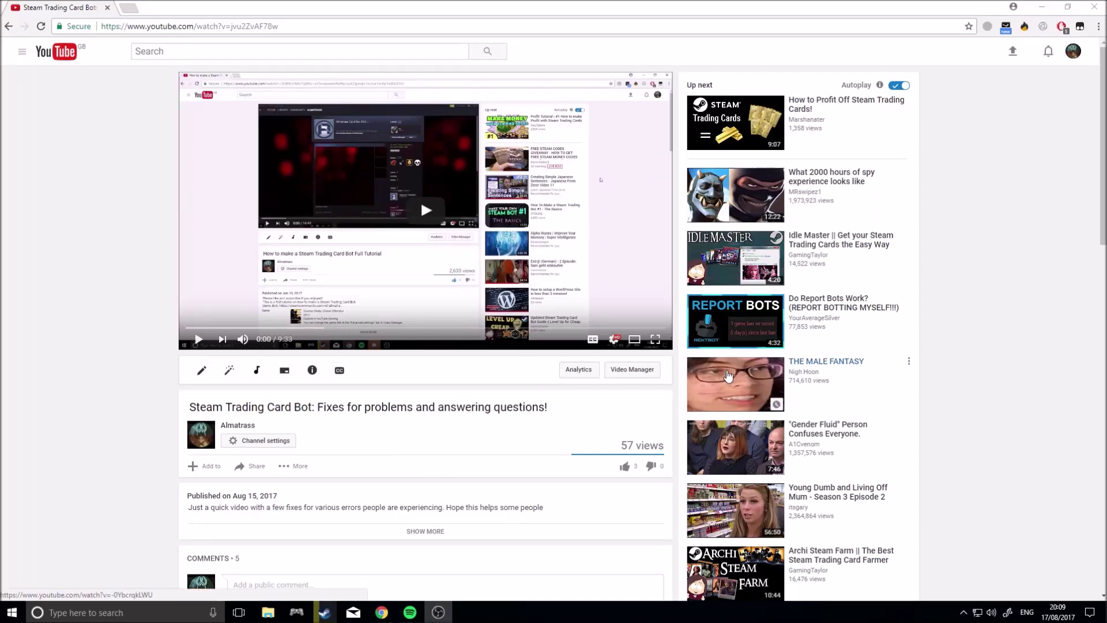
Look over the YouTube video title and comments, then minimise the browser.
{"action": "left_click", "coordinate": [518, 408]}
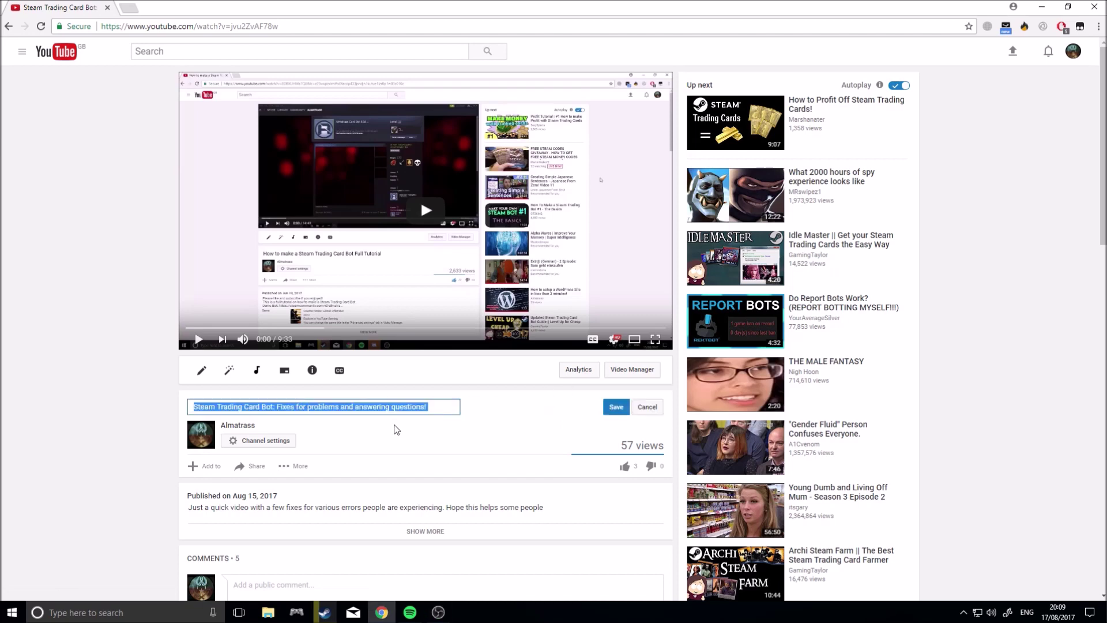
{"action": "left_click", "coordinate": [647, 406]}
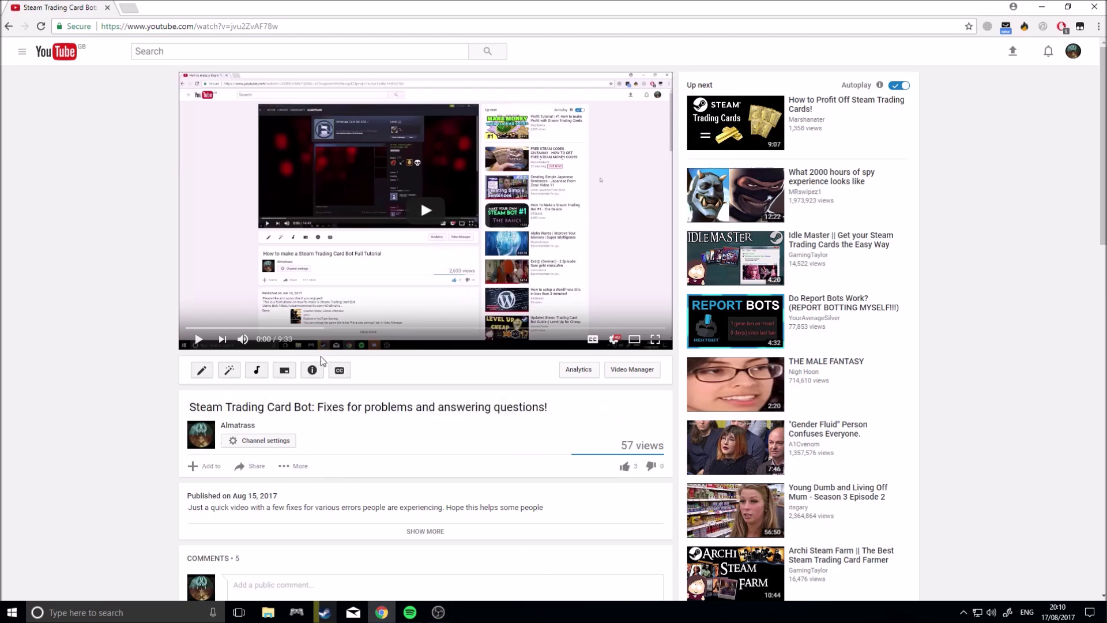
{"action": "scroll", "coordinate": [438, 381], "scroll_direction": "down", "scroll_amount": 4}
{"action": "left_click_drag", "start_coordinate": [482, 460], "coordinate": [349, 458]}
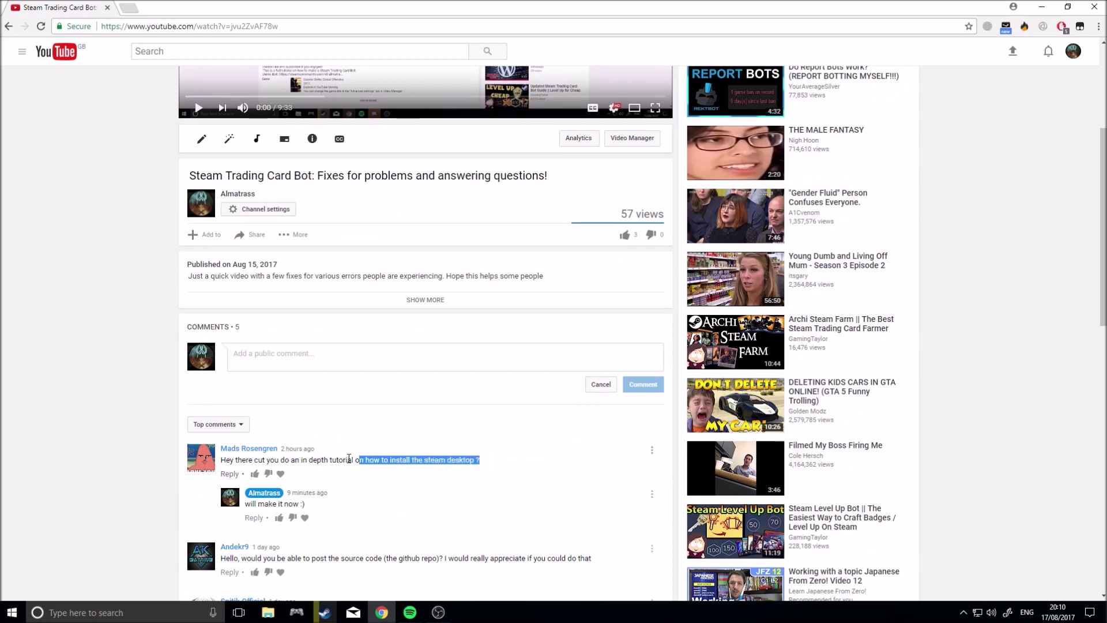
{"action": "left_click", "coordinate": [350, 460]}
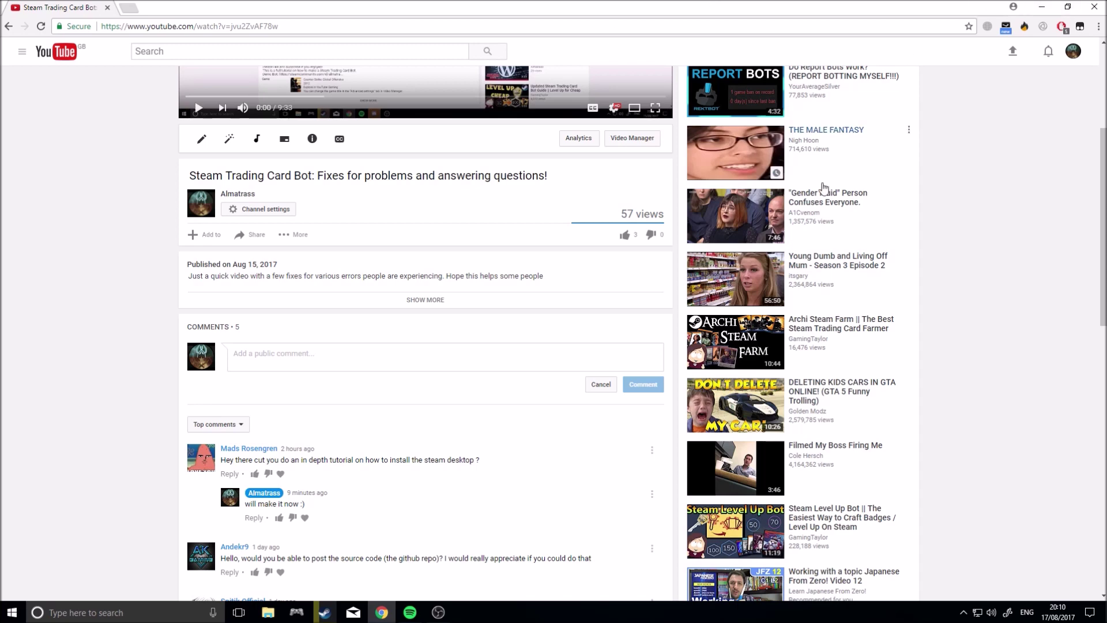
{"action": "left_click", "coordinate": [1042, 6]}
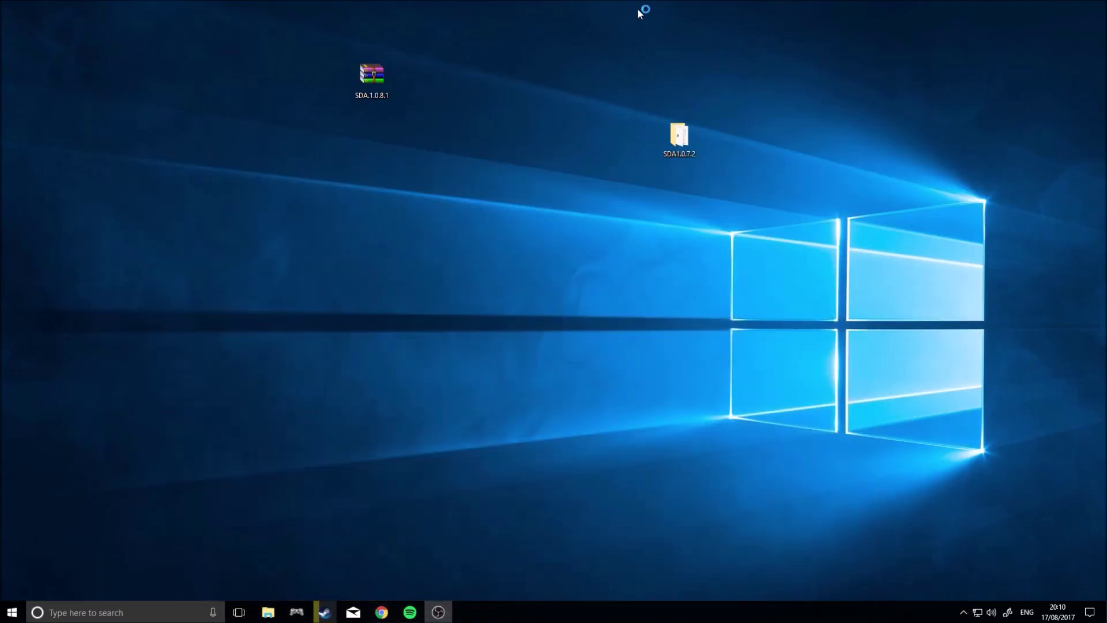
Create a desktop folder named sda1.0.8.1 beside the SDA.1.0.8.1 archive.
{"action": "left_click_drag", "start_coordinate": [290, 11], "coordinate": [495, 128]}
{"action": "left_click_drag", "start_coordinate": [301, 21], "coordinate": [282, 48]}
{"action": "left_click", "coordinate": [431, 70]}
{"action": "left_click", "coordinate": [374, 82]}
{"action": "right_click", "coordinate": [406, 240]}
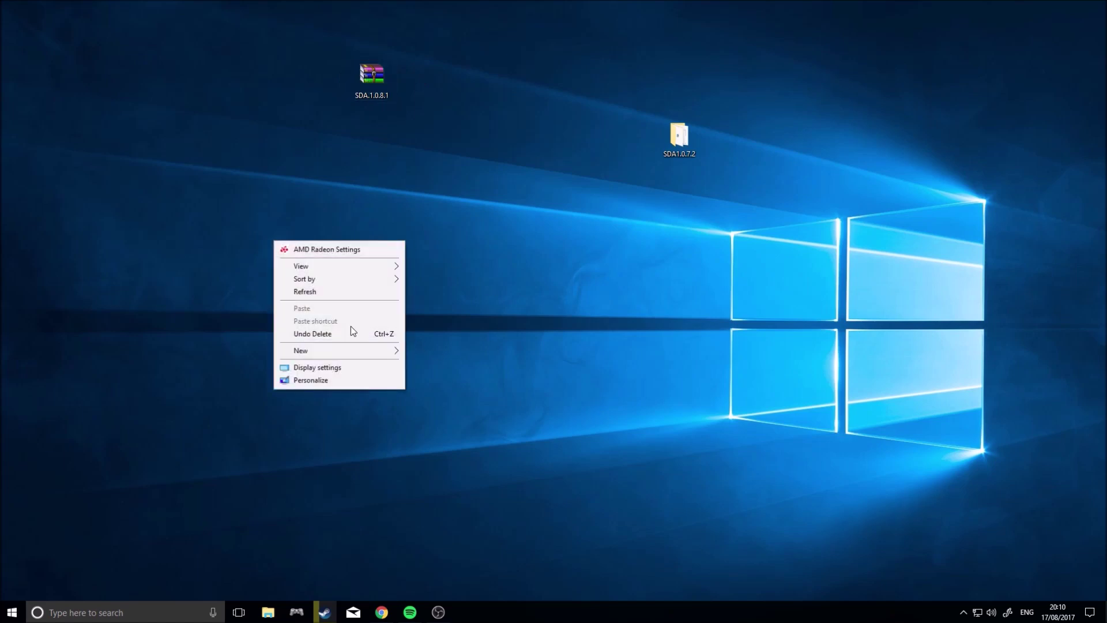
{"action": "mouse_move", "coordinate": [337, 353]}
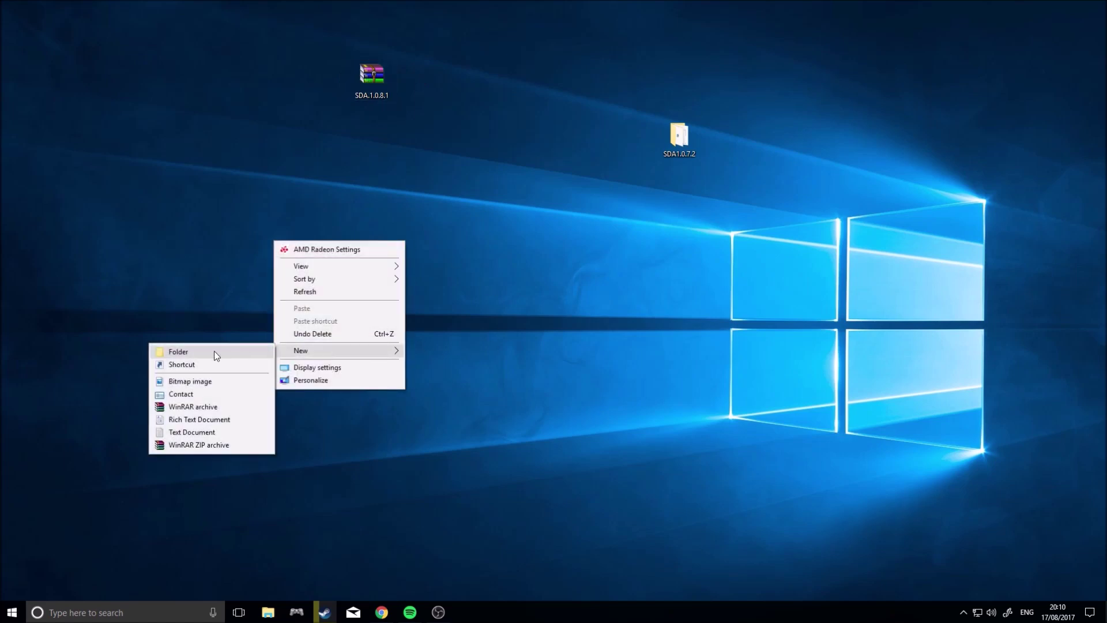
{"action": "left_click", "coordinate": [213, 351]}
{"action": "type", "text": "sda"}
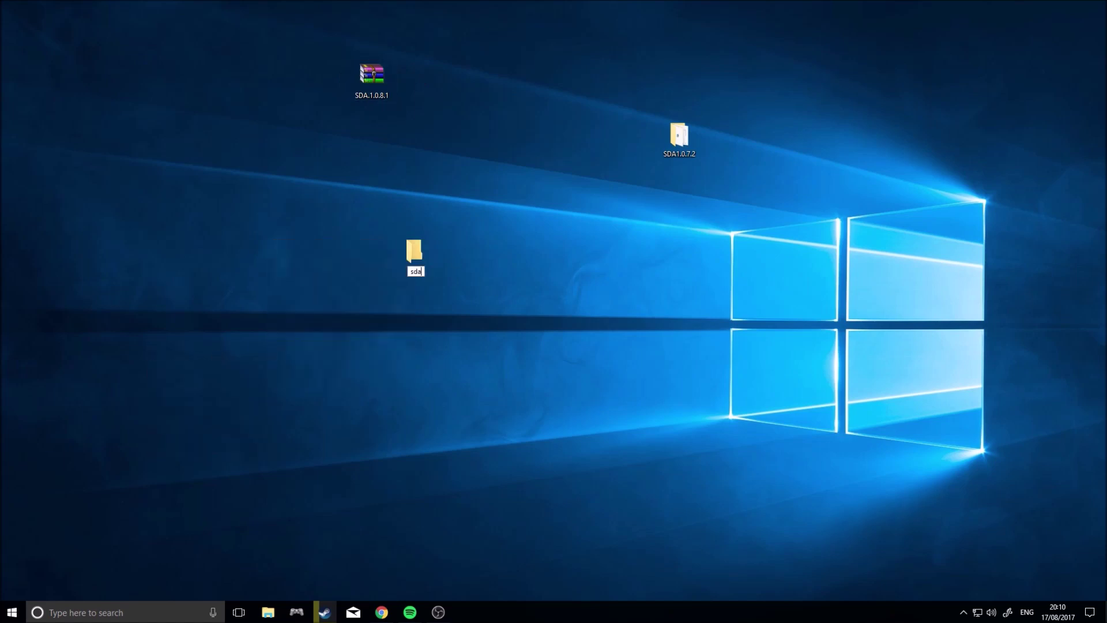
{"action": "type", "text": "1.0.8.1"}
{"action": "key", "text": "Return"}
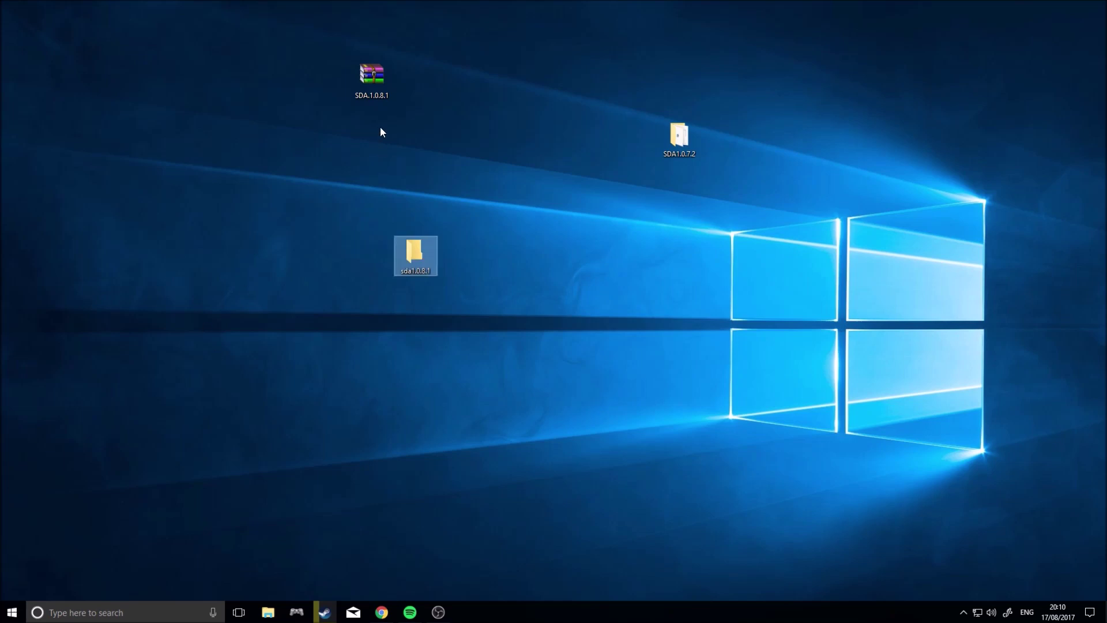
{"action": "left_click", "coordinate": [372, 75]}
Extract the SDA.1.0.8.1 archive and move its files into the sda1.0.8.1 folder.
{"action": "right_click", "coordinate": [374, 78]}
{"action": "left_click", "coordinate": [358, 123]}
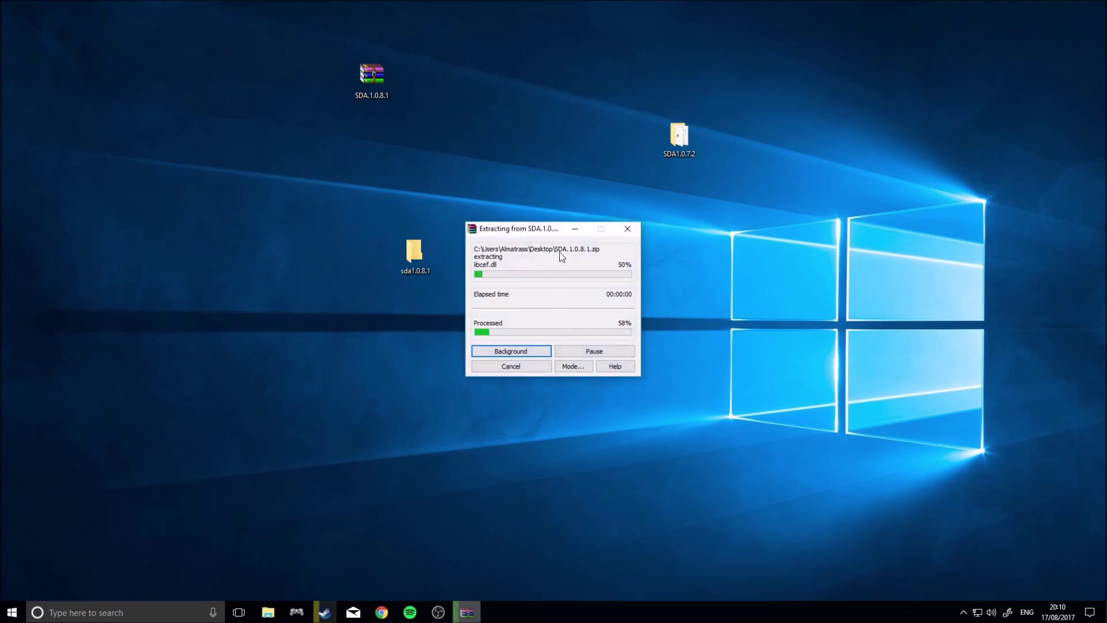
{"action": "left_click_drag", "start_coordinate": [265, 568], "coordinate": [1, 3]}
{"action": "left_click_drag", "start_coordinate": [107, 86], "coordinate": [414, 253]}
Launch Steam Desktop Authenticator from inside the sda1.0.8.1 folder.
{"action": "double_click", "coordinate": [415, 251]}
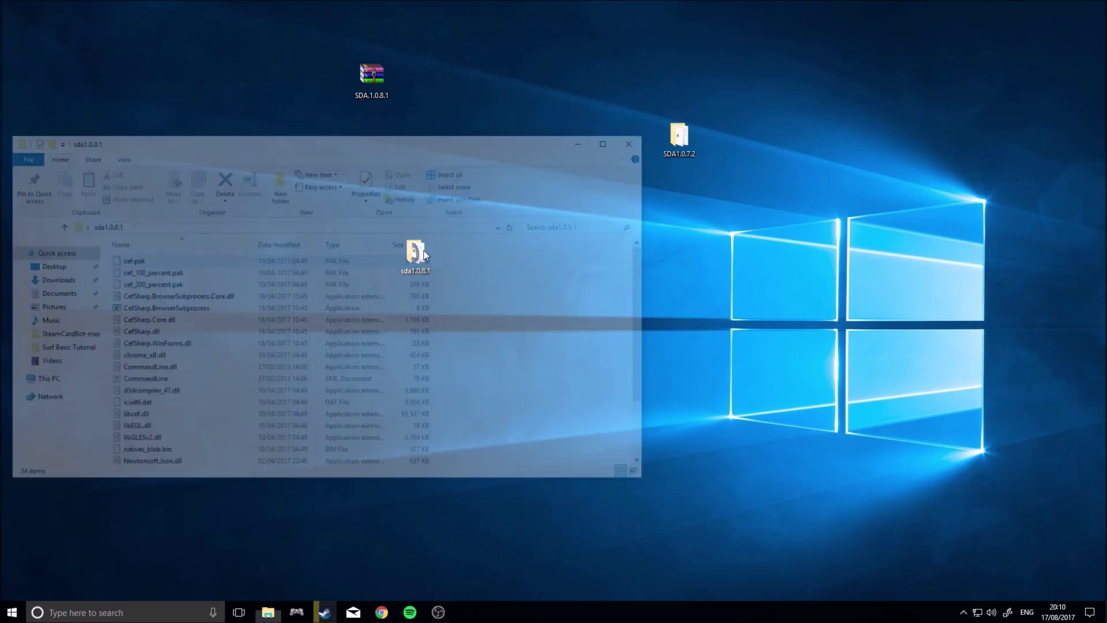
{"action": "scroll", "coordinate": [286, 313], "scroll_direction": "down", "scroll_amount": 2}
{"action": "double_click", "coordinate": [213, 426]}
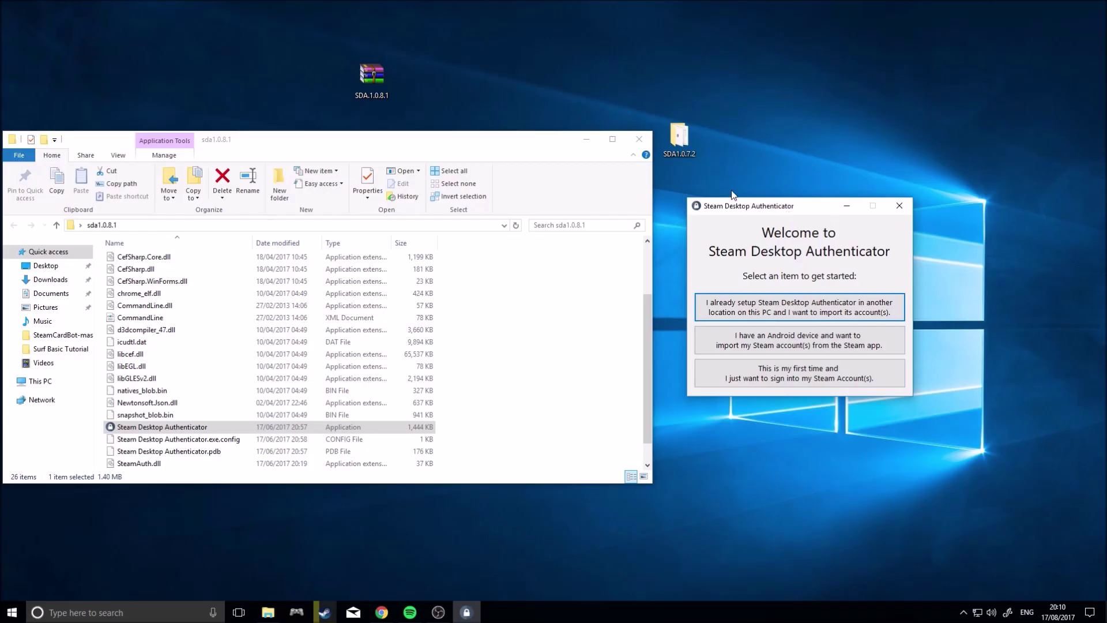
Choose first-time setup on the welcome screen and close the sda1.0.8.1 folder window.
{"action": "left_click", "coordinate": [514, 136]}
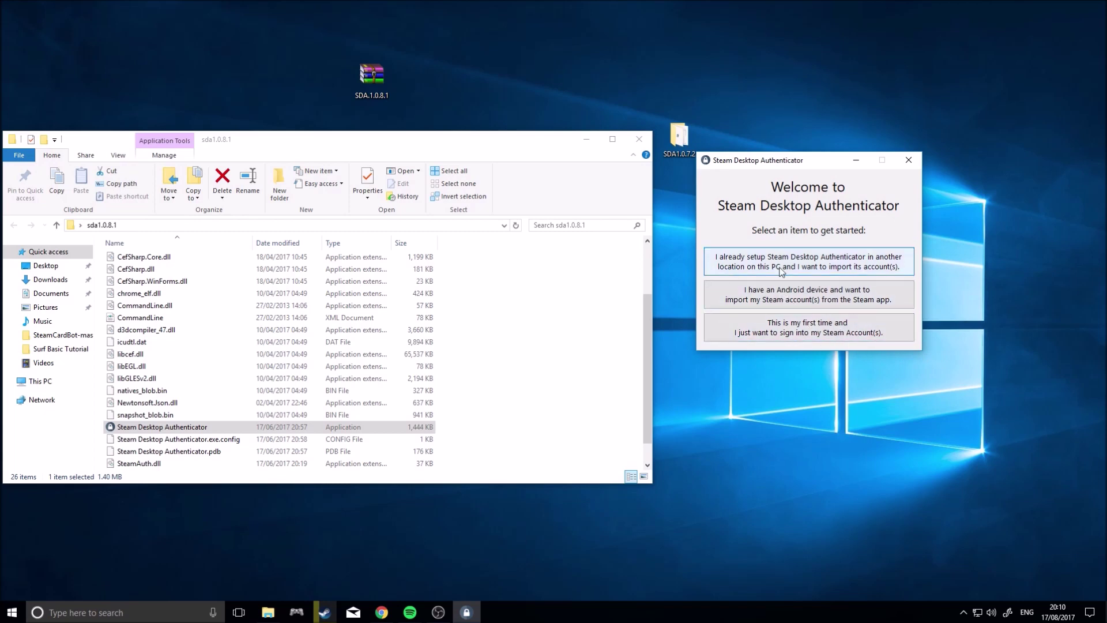
{"action": "left_click", "coordinate": [843, 329]}
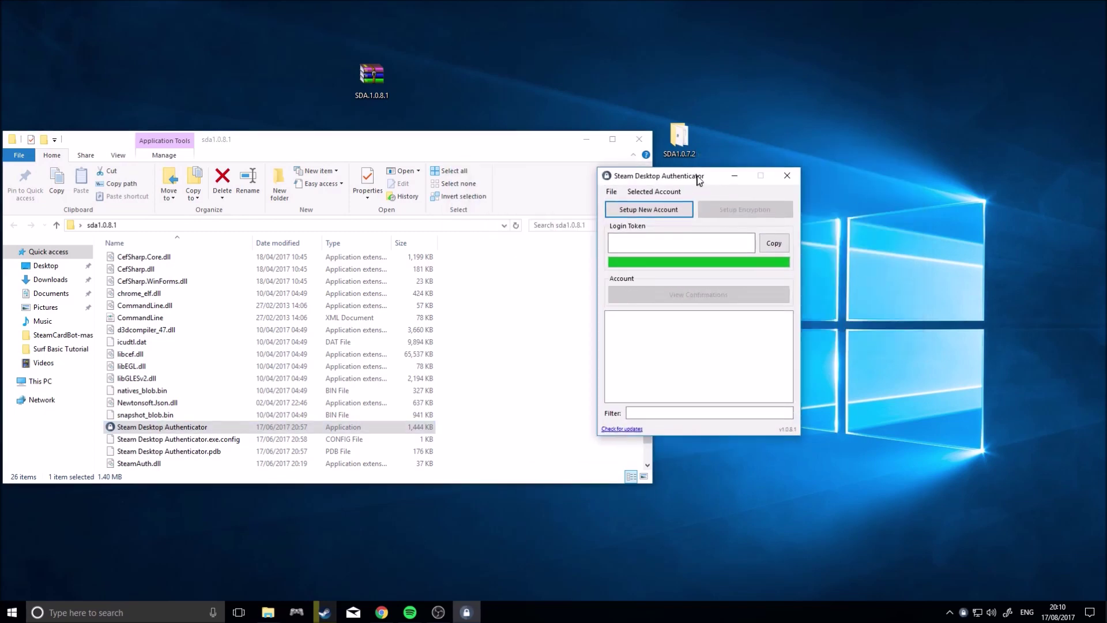
{"action": "left_click", "coordinate": [639, 140]}
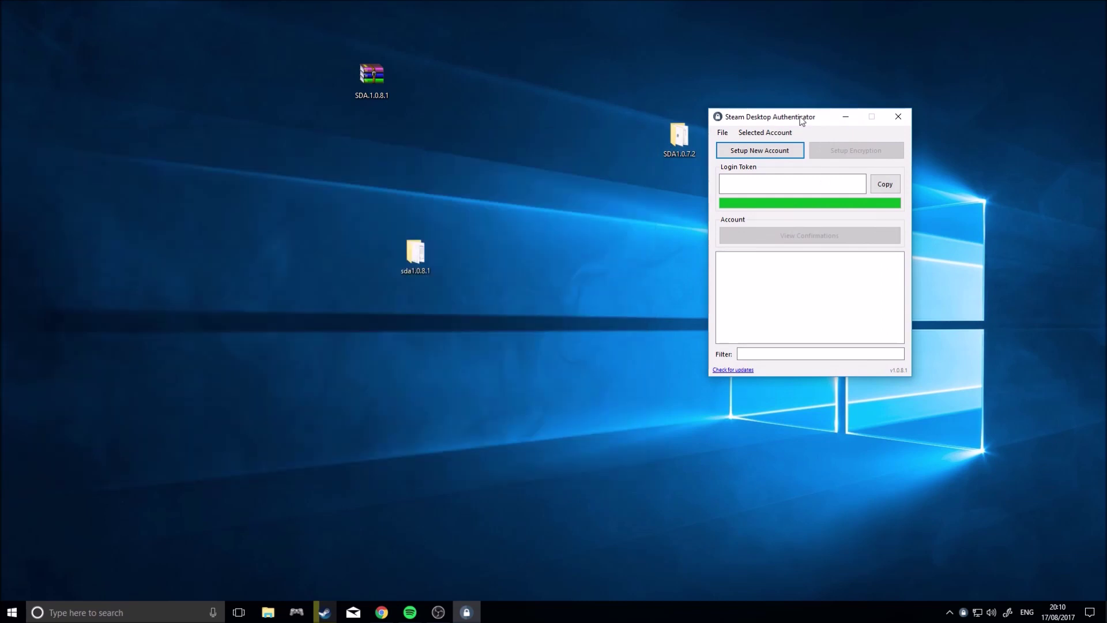
Center the authenticator window and line up sda1.0.8.1 and SDA1.0.7.2 along the desktop's top row.
{"action": "left_click_drag", "start_coordinate": [803, 121], "coordinate": [291, 131]}
{"action": "left_click_drag", "start_coordinate": [415, 252], "coordinate": [500, 82]}
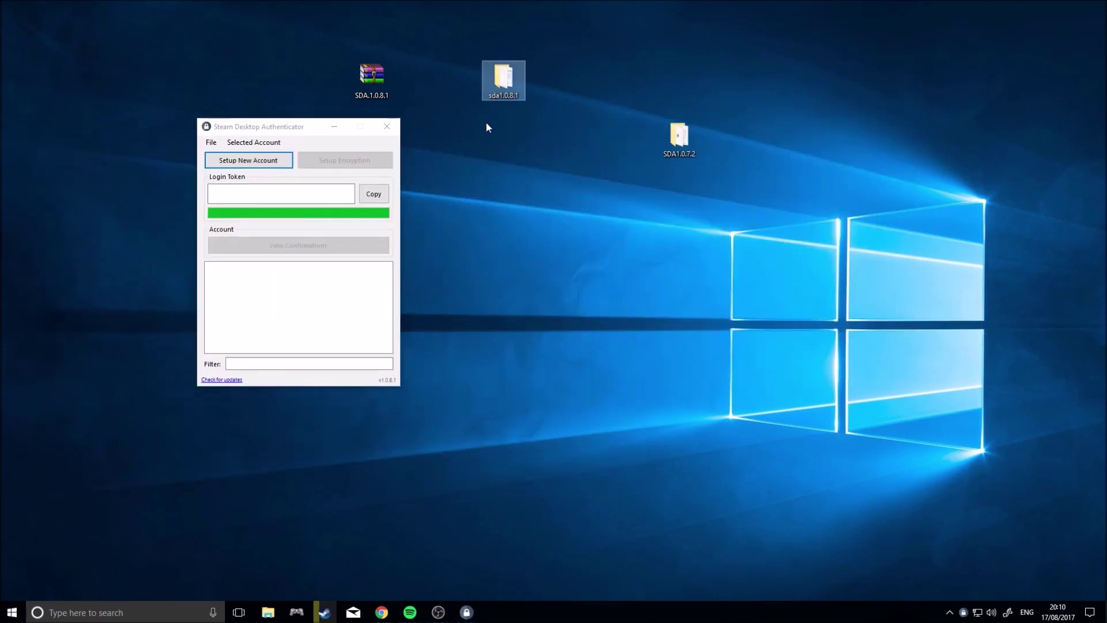
{"action": "left_click", "coordinate": [513, 125]}
{"action": "left_click_drag", "start_coordinate": [679, 137], "coordinate": [723, 82]}
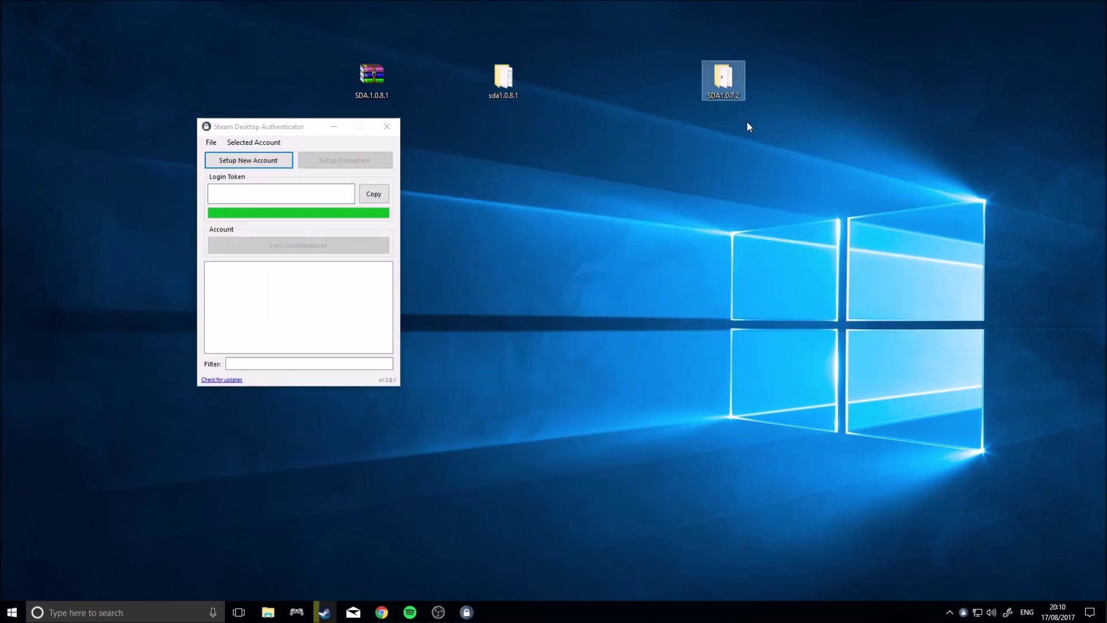
{"action": "left_click_drag", "start_coordinate": [315, 133], "coordinate": [590, 191]}
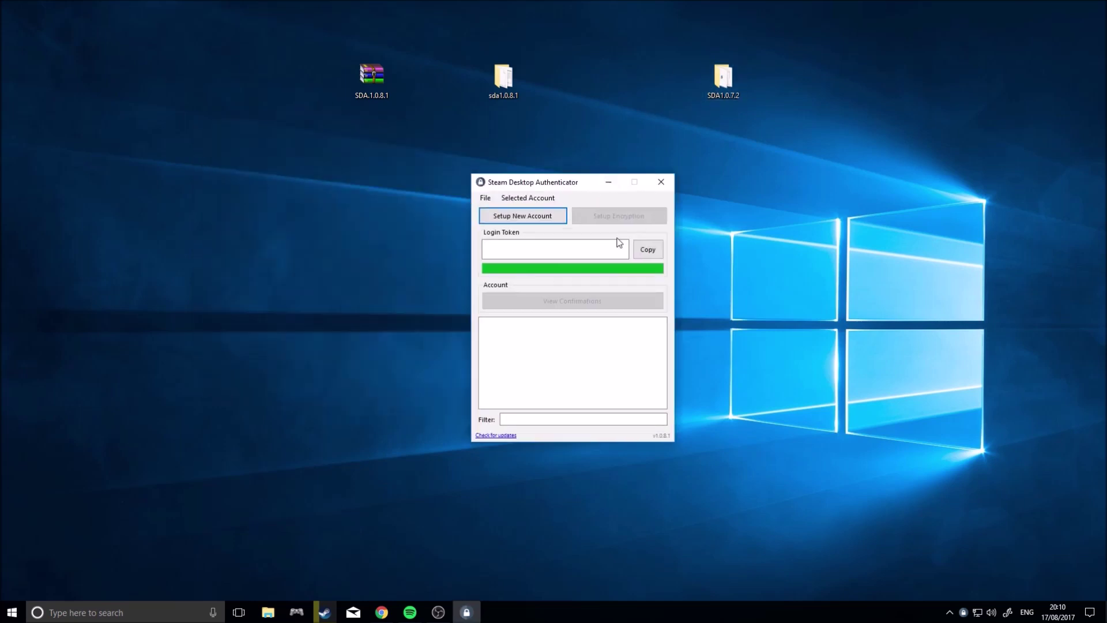
Start Setup New Account and submit the Steam username and password.
{"action": "left_click", "coordinate": [544, 216]}
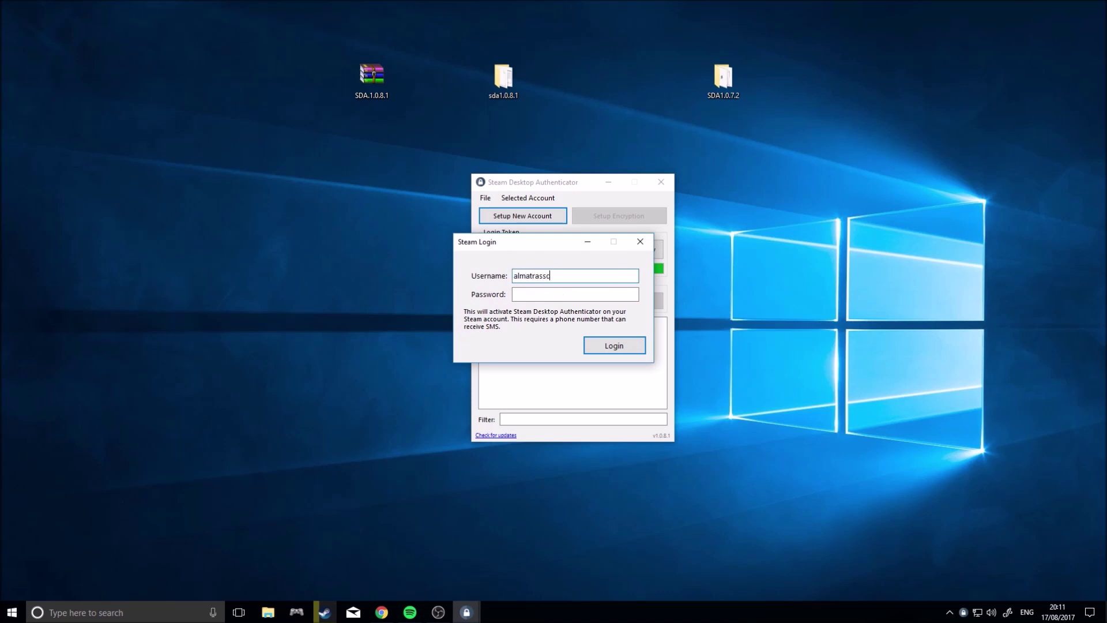
{"action": "left_click", "coordinate": [515, 294]}
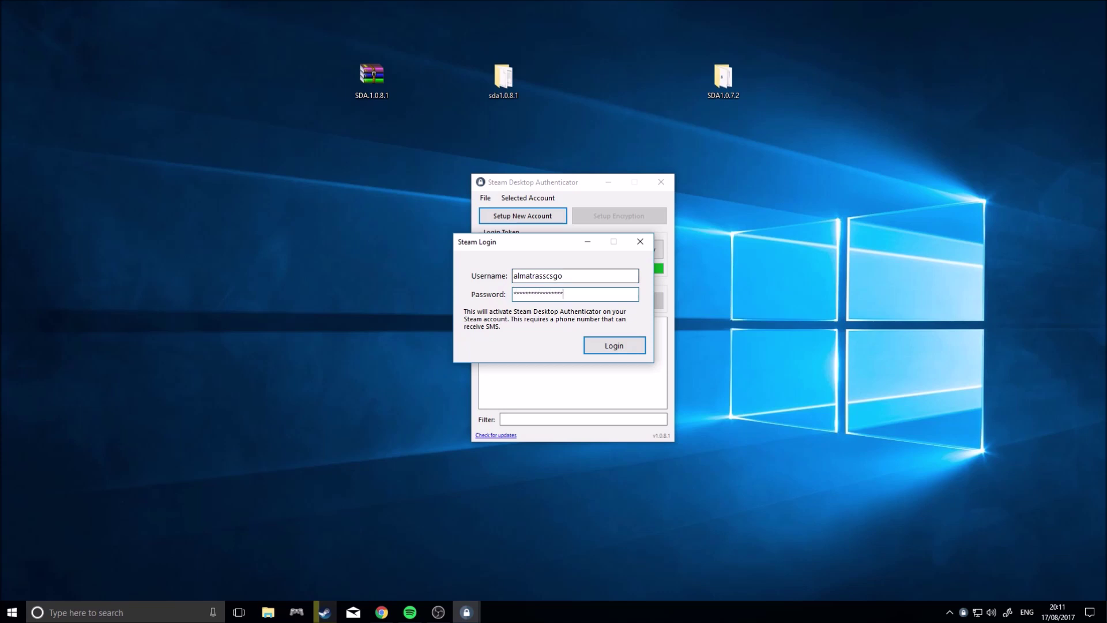
{"action": "key", "text": "Return"}
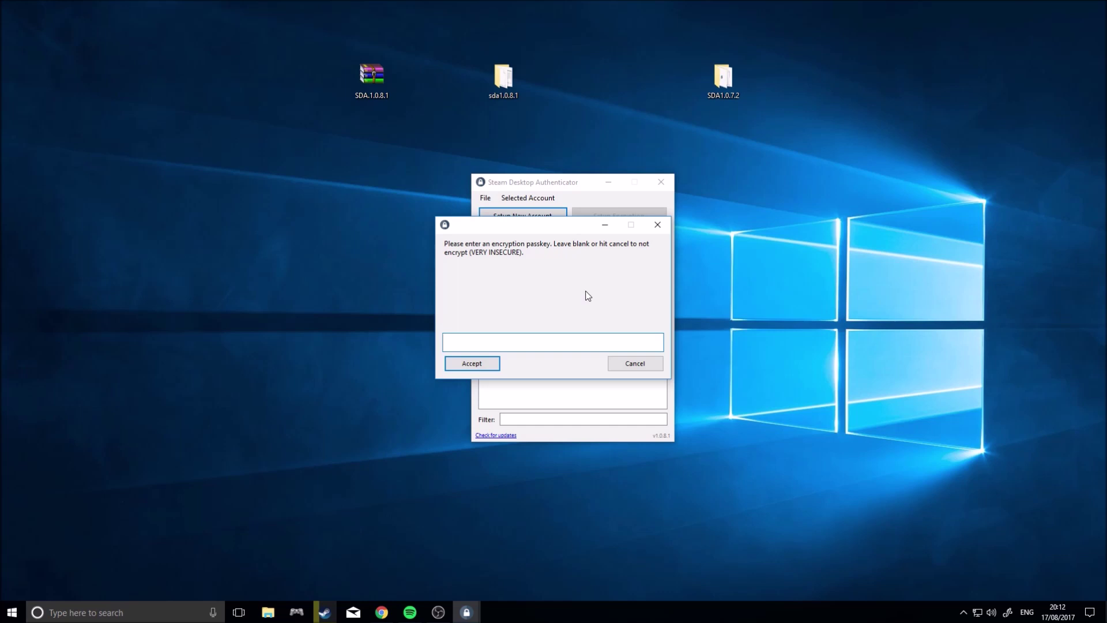
Accept the encryption passkey prompt with the passkey field left empty.
{"action": "mouse_move", "coordinate": [524, 227]}
{"action": "left_mouse_down"}
{"action": "mouse_move", "coordinate": [679, 221]}
{"action": "mouse_move", "coordinate": [527, 211]}
{"action": "left_mouse_up"}
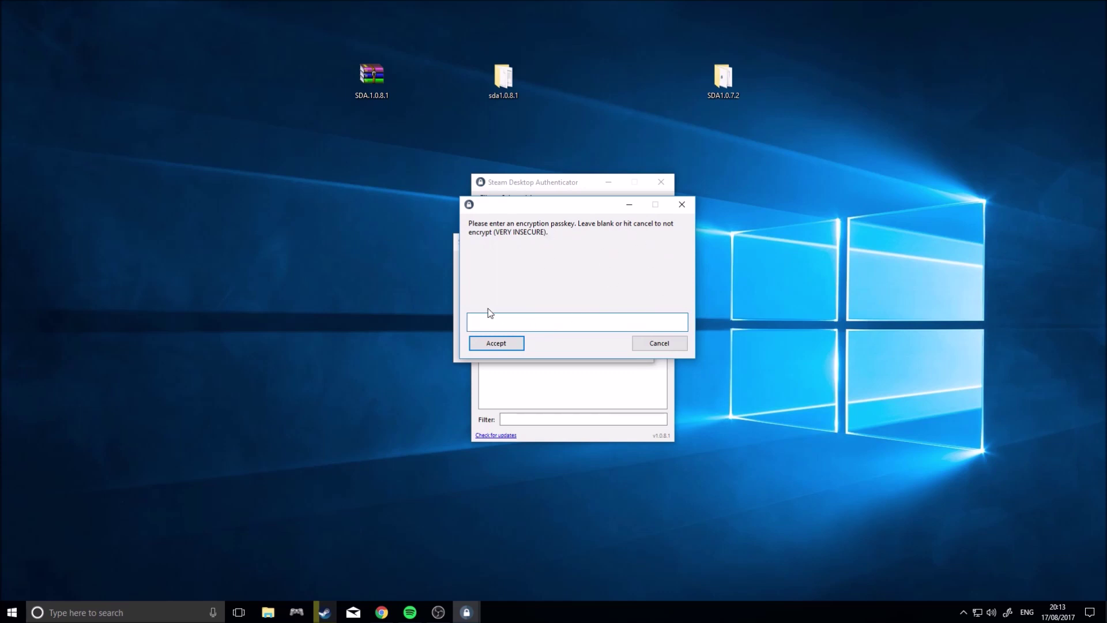
{"action": "right_click", "coordinate": [563, 322]}
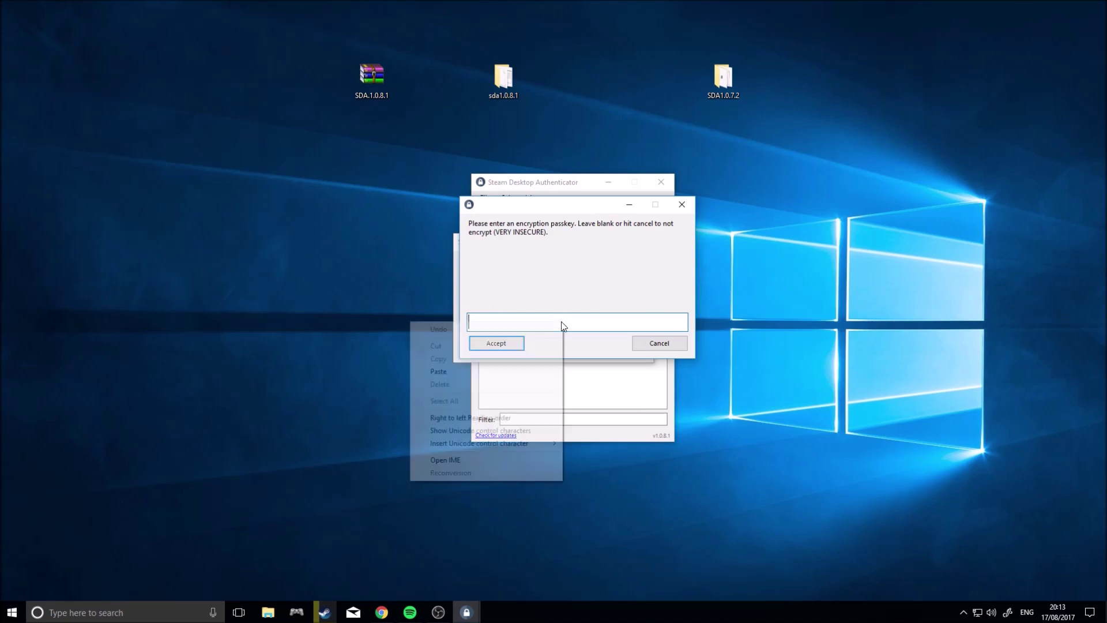
{"action": "key", "text": "Escape"}
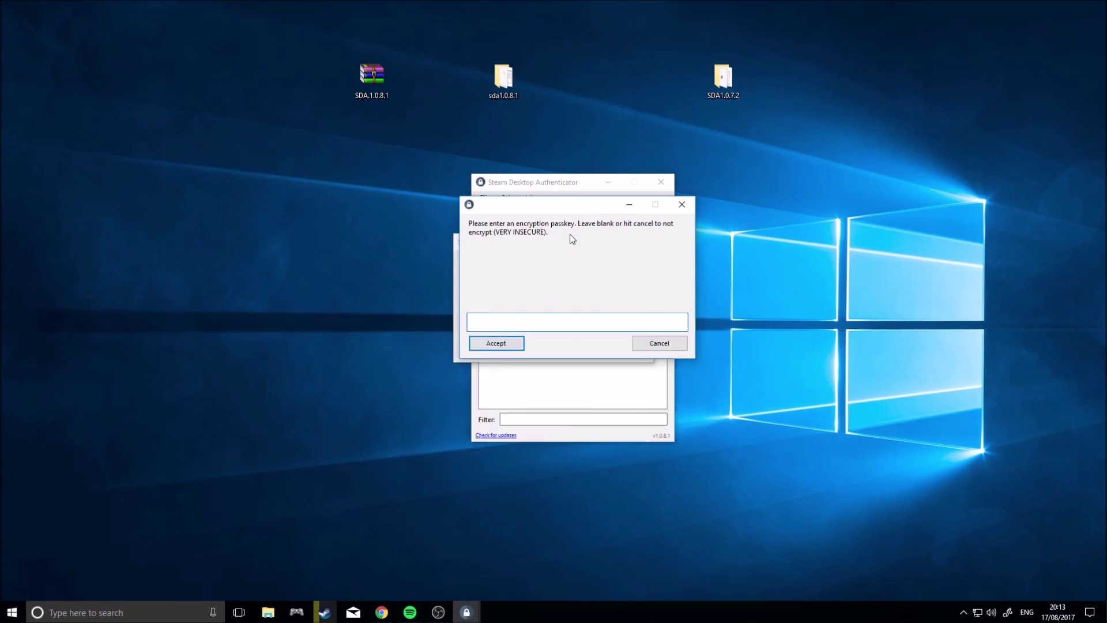
{"action": "left_click_drag", "start_coordinate": [544, 203], "coordinate": [518, 231]}
{"action": "left_click", "coordinate": [478, 364]}
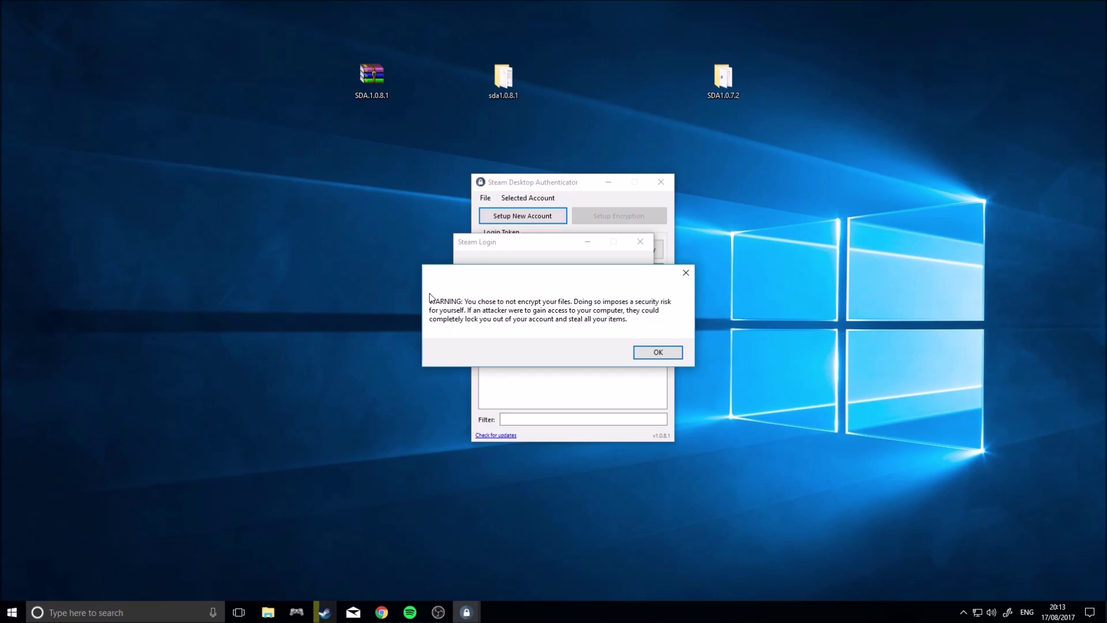
Acknowledge the no-encryption warning and move the revocation-code message aside.
{"action": "left_click", "coordinate": [658, 353]}
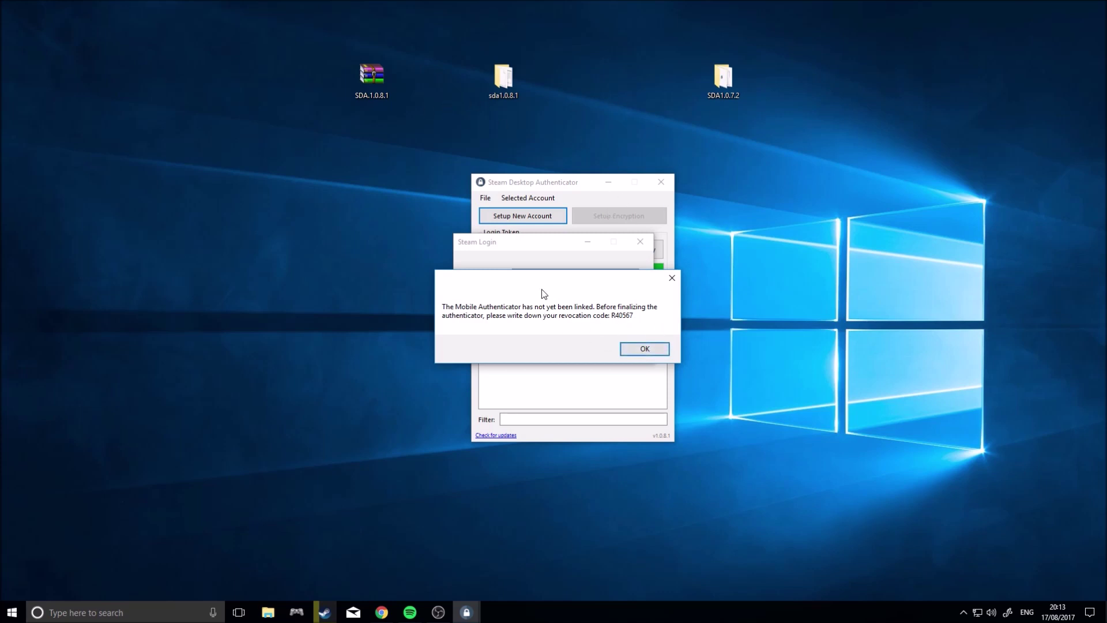
{"action": "left_click_drag", "start_coordinate": [551, 285], "coordinate": [598, 249]}
{"action": "left_click", "coordinate": [139, 613]}
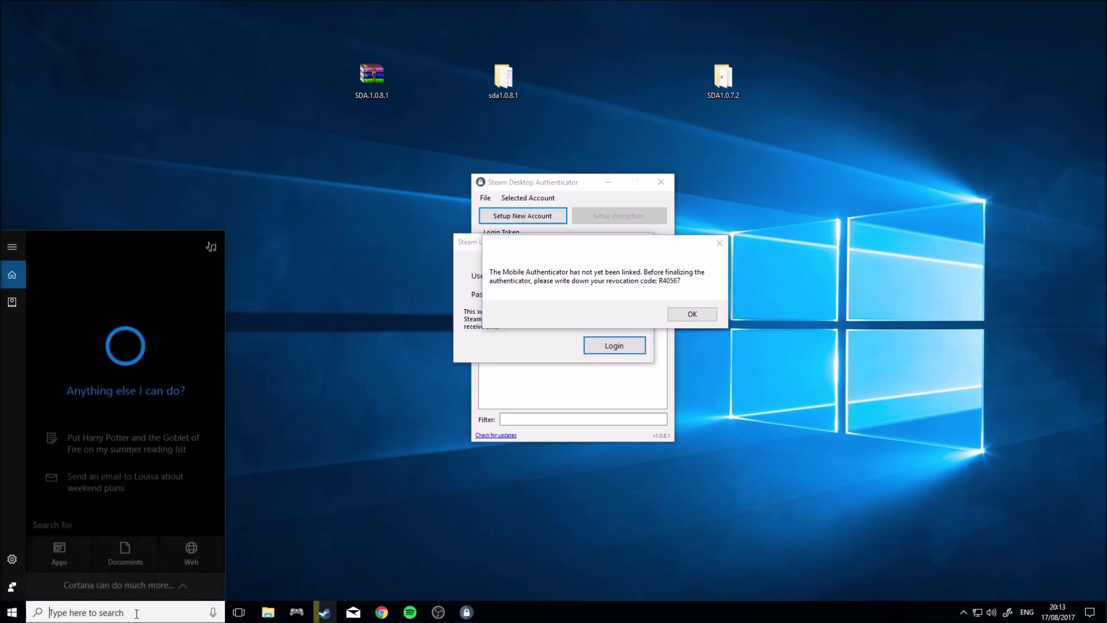
{"action": "left_click", "coordinate": [315, 490]}
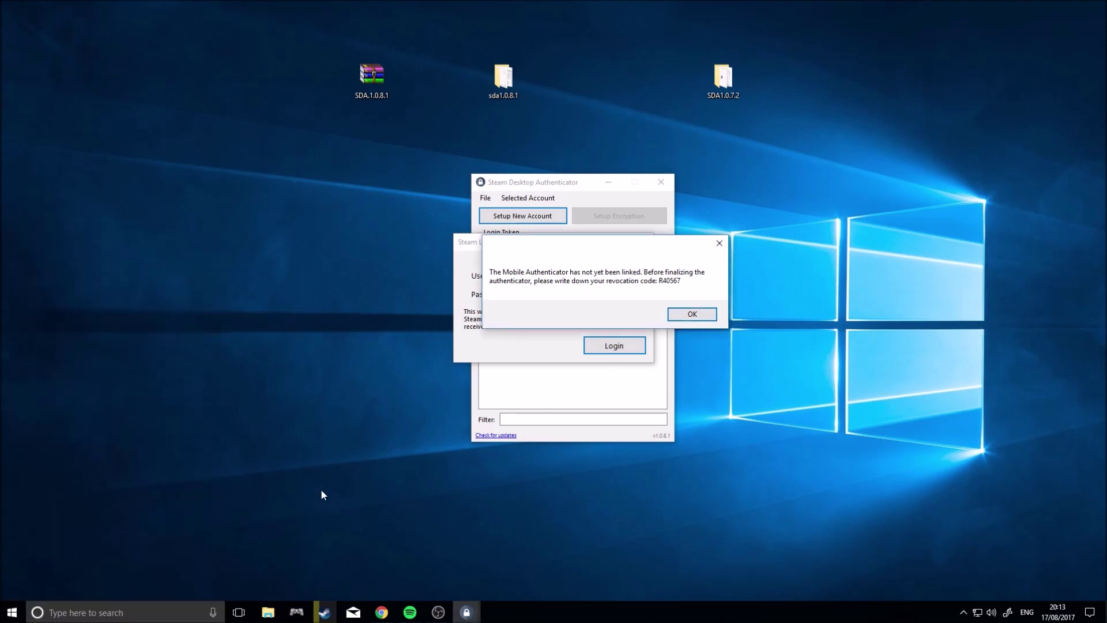
{"action": "right_click", "coordinate": [321, 490]}
Create a New Text Document on the desktop, opening and closing it in Notepad.
{"action": "mouse_move", "coordinate": [262, 450]}
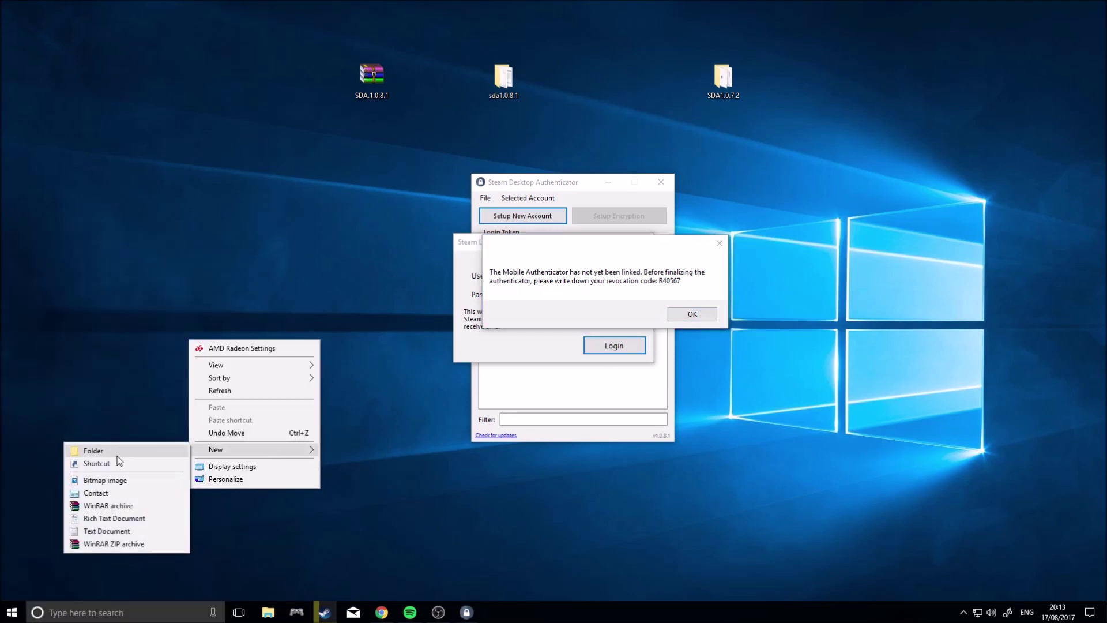
{"action": "left_click", "coordinate": [98, 531]}
{"action": "key", "text": "Return"}
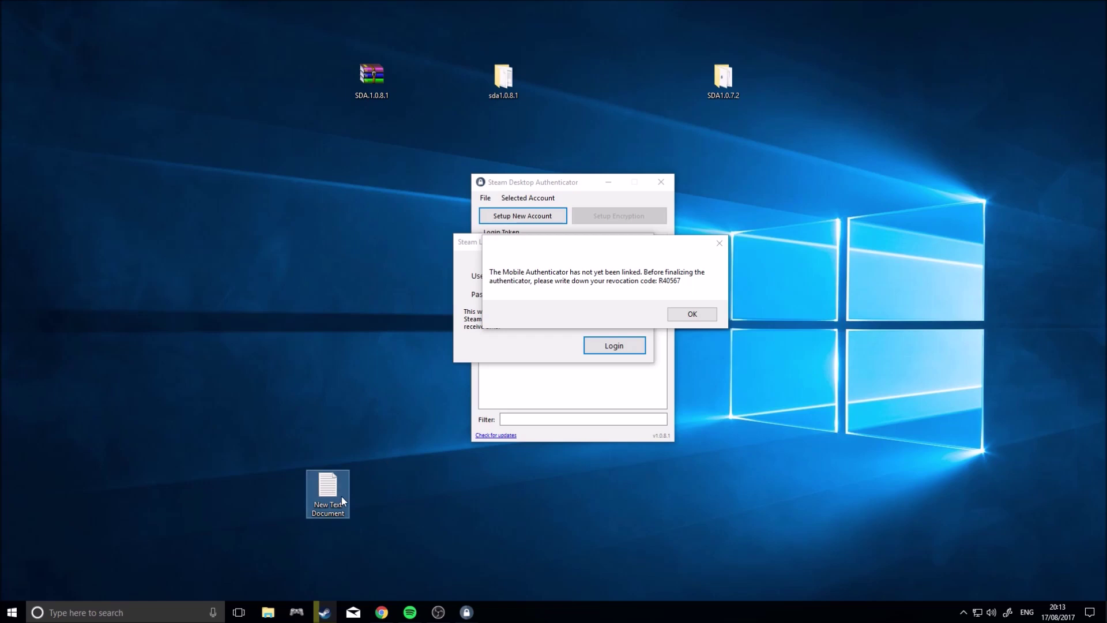
{"action": "double_click", "coordinate": [329, 500]}
{"action": "key", "text": "alt+F4"}
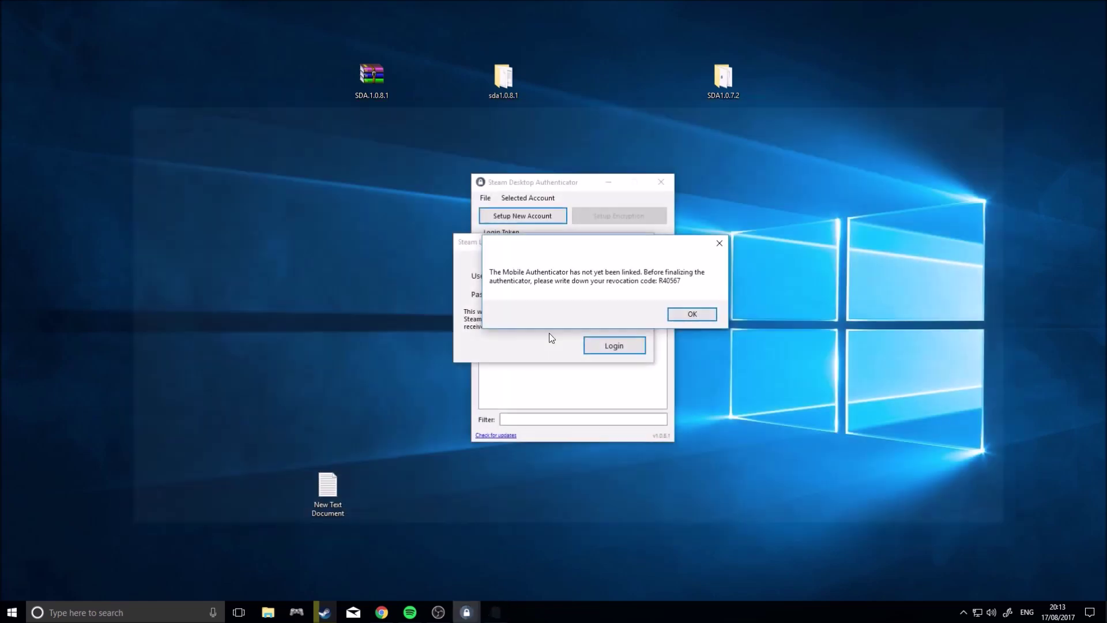
Rename the text document to the account's revocation code and dismiss the revocation notice.
{"action": "left_click", "coordinate": [338, 513]}
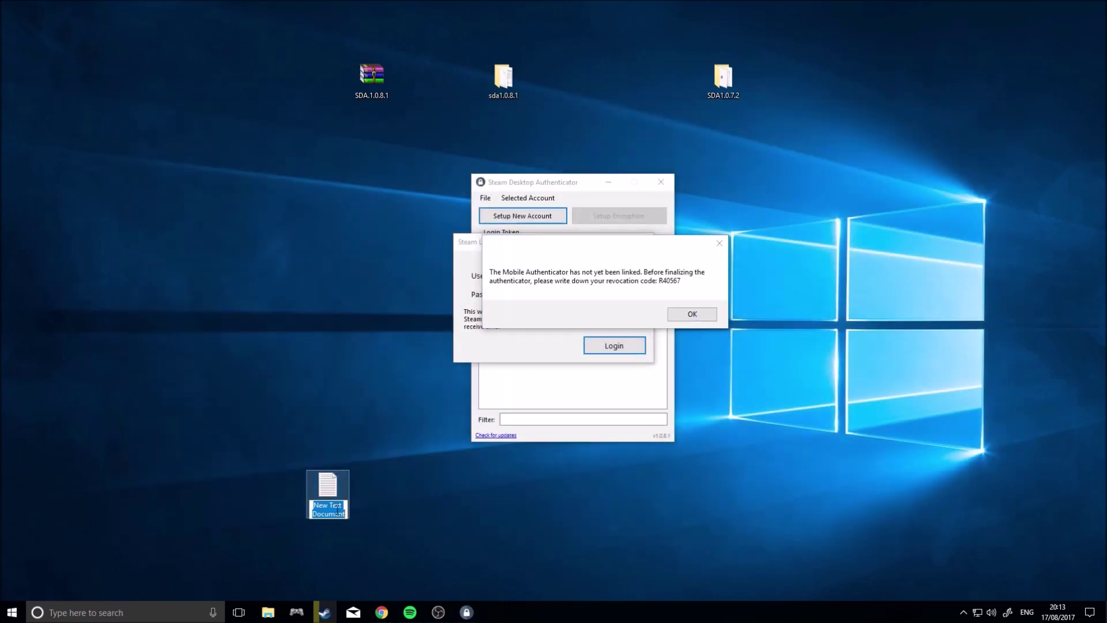
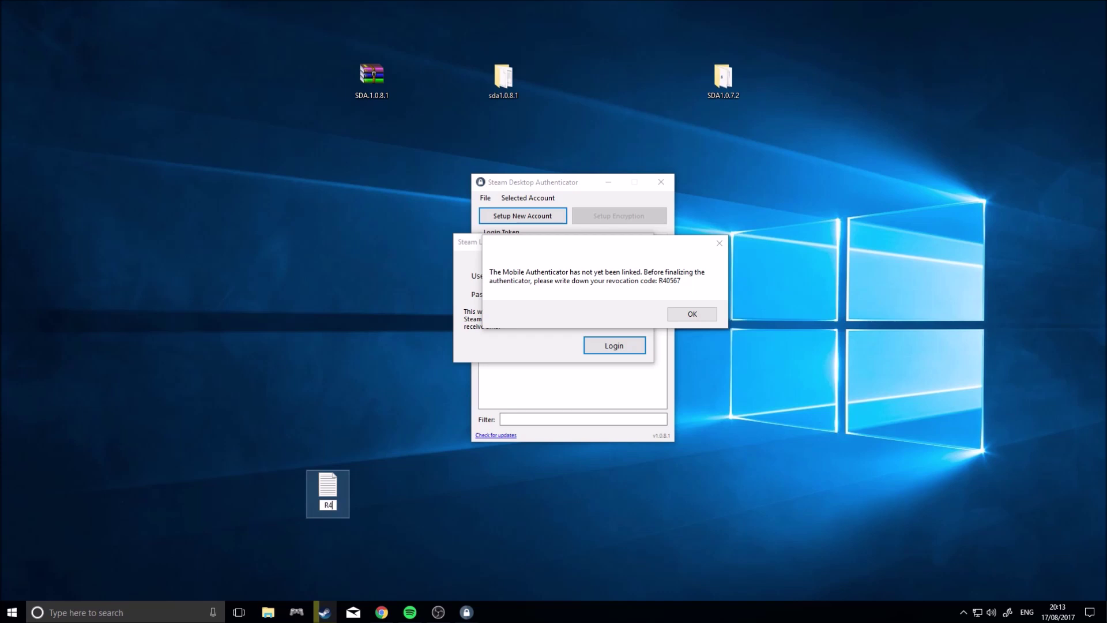
{"action": "key", "text": "Return"}
{"action": "left_click", "coordinate": [690, 314]}
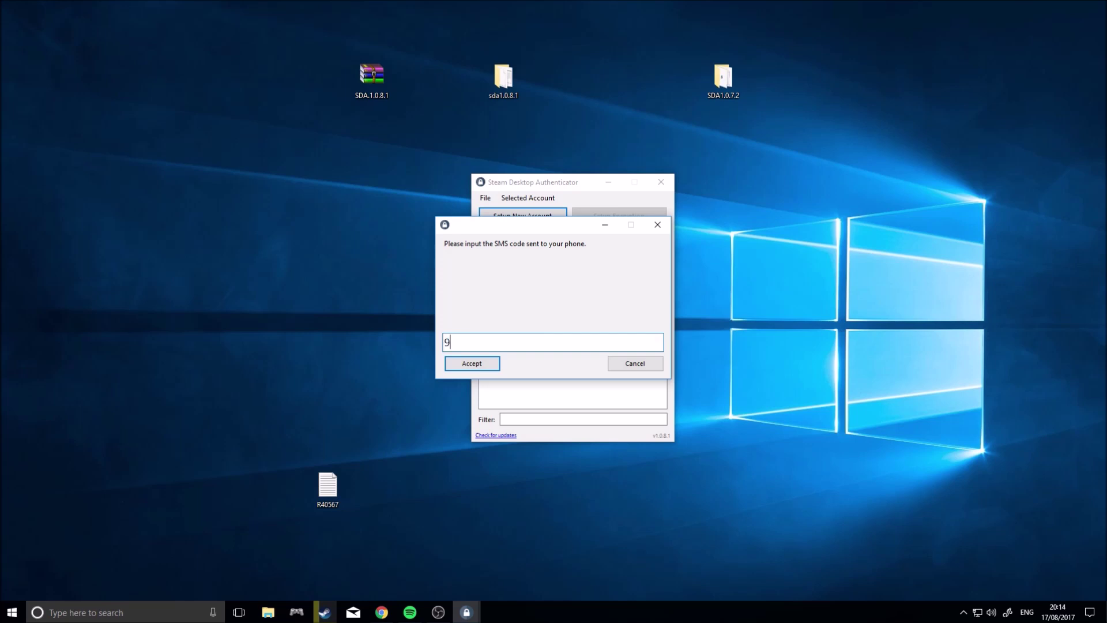
Enter the phone's SMS code, then the saved revocation code, to complete linking.
{"action": "left_click", "coordinate": [489, 364]}
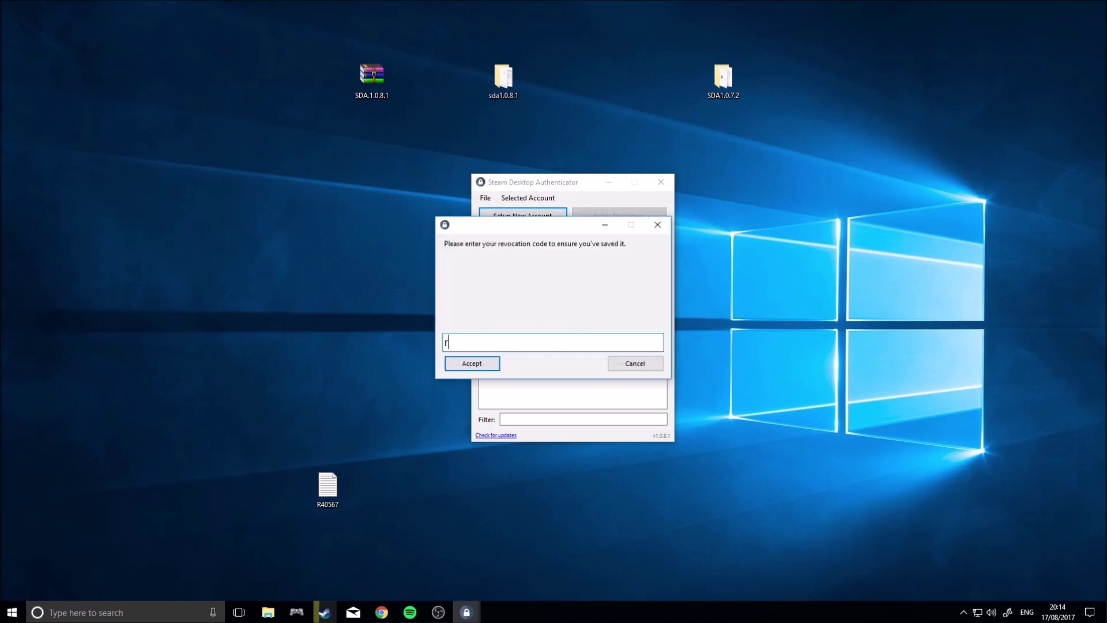
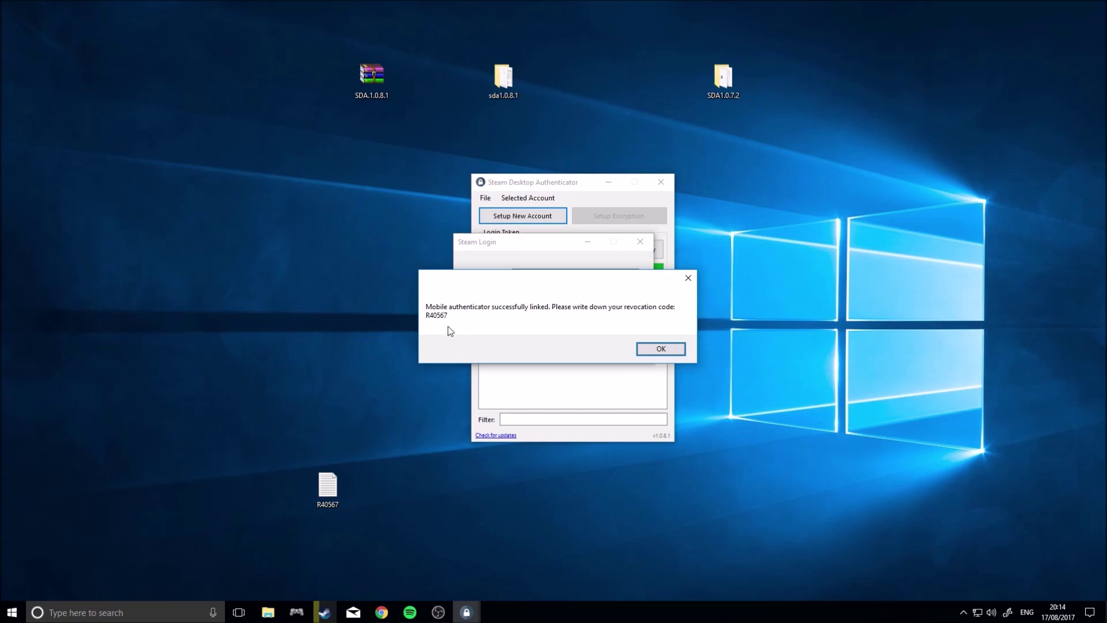
Dismiss the success message and copy the account's current login token.
{"action": "left_click", "coordinate": [661, 349]}
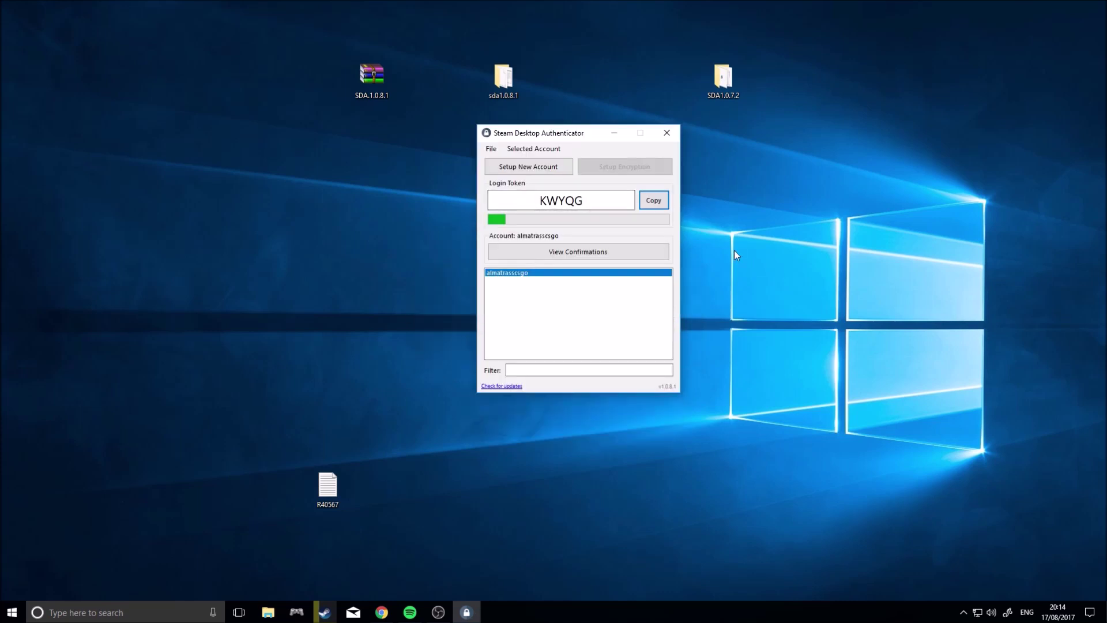
{"action": "left_click_drag", "start_coordinate": [611, 200], "coordinate": [532, 199]}
{"action": "double_click", "coordinate": [592, 206]}
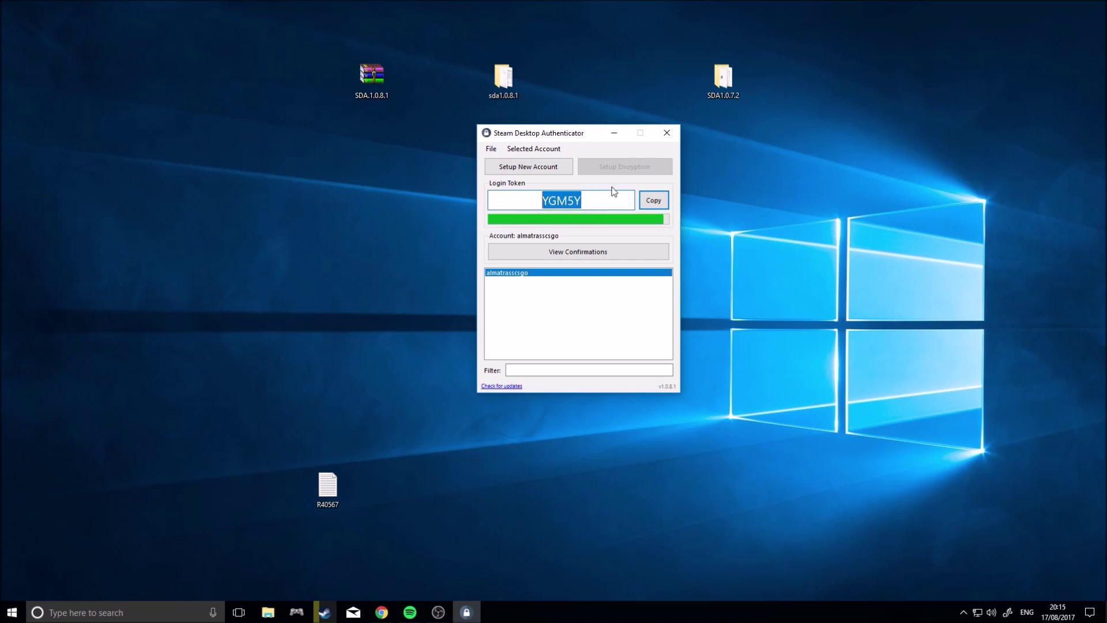
{"action": "left_click", "coordinate": [656, 207]}
{"action": "double_click", "coordinate": [561, 200]}
{"action": "left_click", "coordinate": [653, 200]}
Check that the Trade Confirmations window is empty, then close it.
{"action": "left_click", "coordinate": [624, 254]}
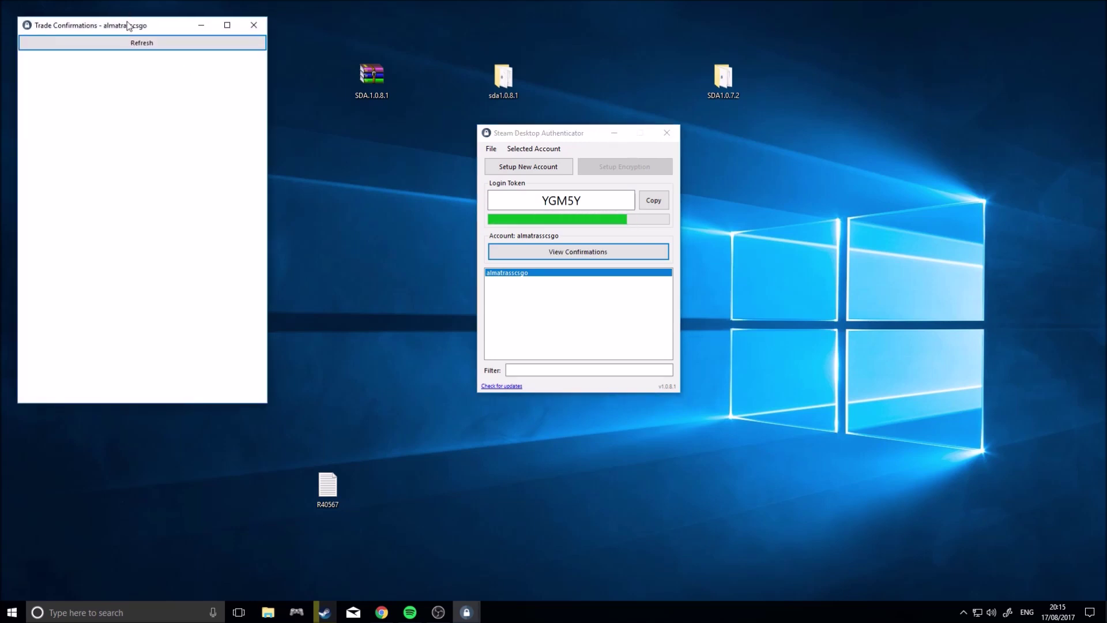
{"action": "left_click_drag", "start_coordinate": [130, 23], "coordinate": [313, 104]}
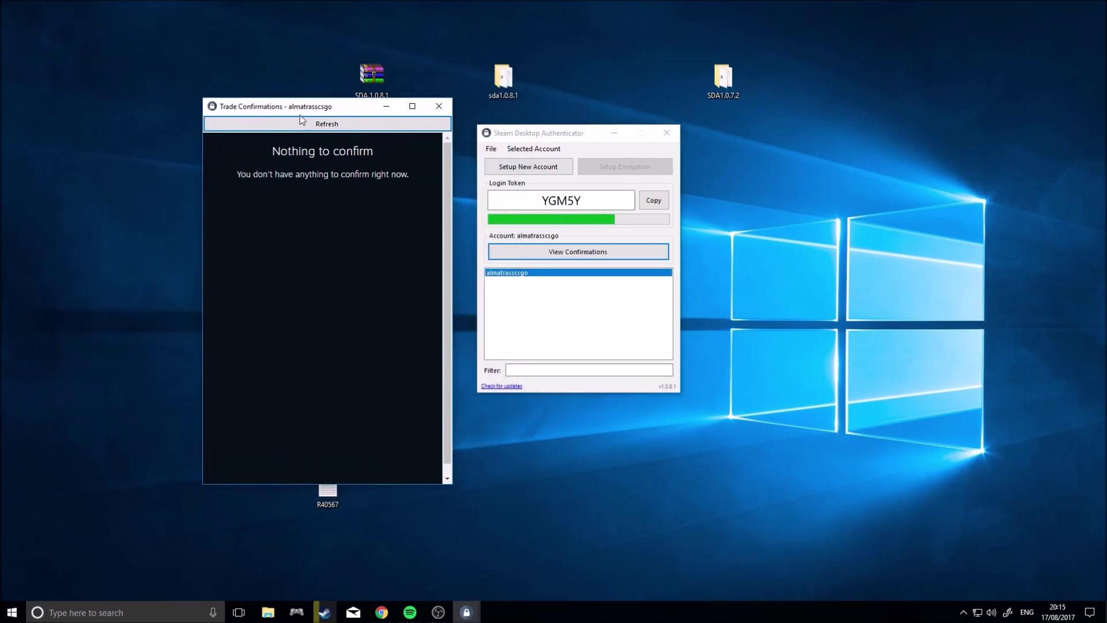
{"action": "left_click", "coordinate": [438, 106]}
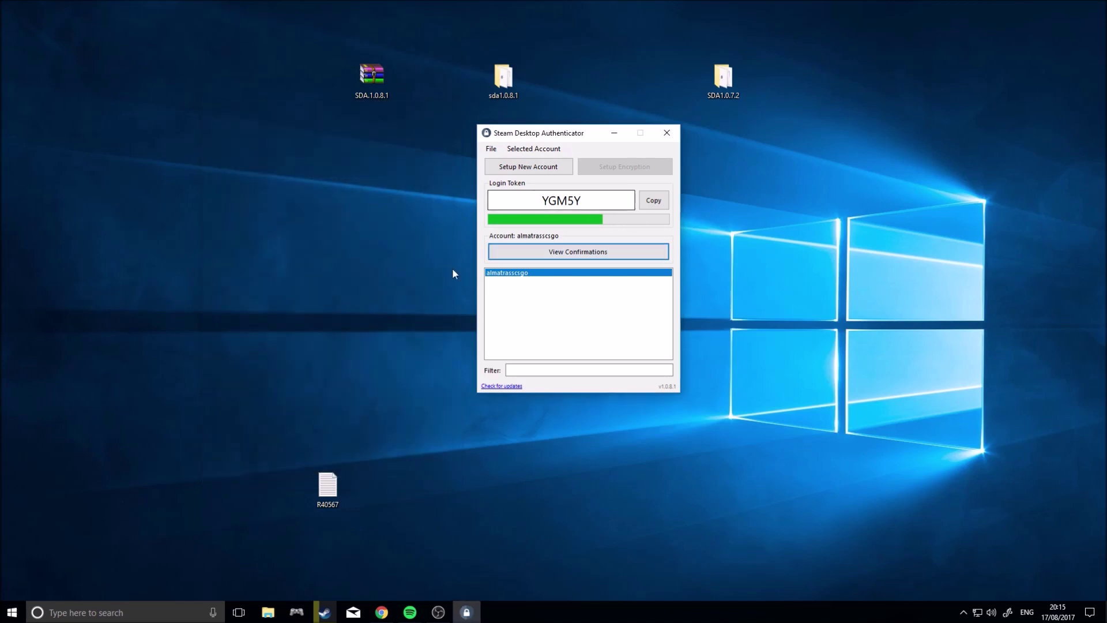
In File > Settings, enable confirmation checking every 30 seconds across all accounts.
{"action": "left_click", "coordinate": [498, 150]}
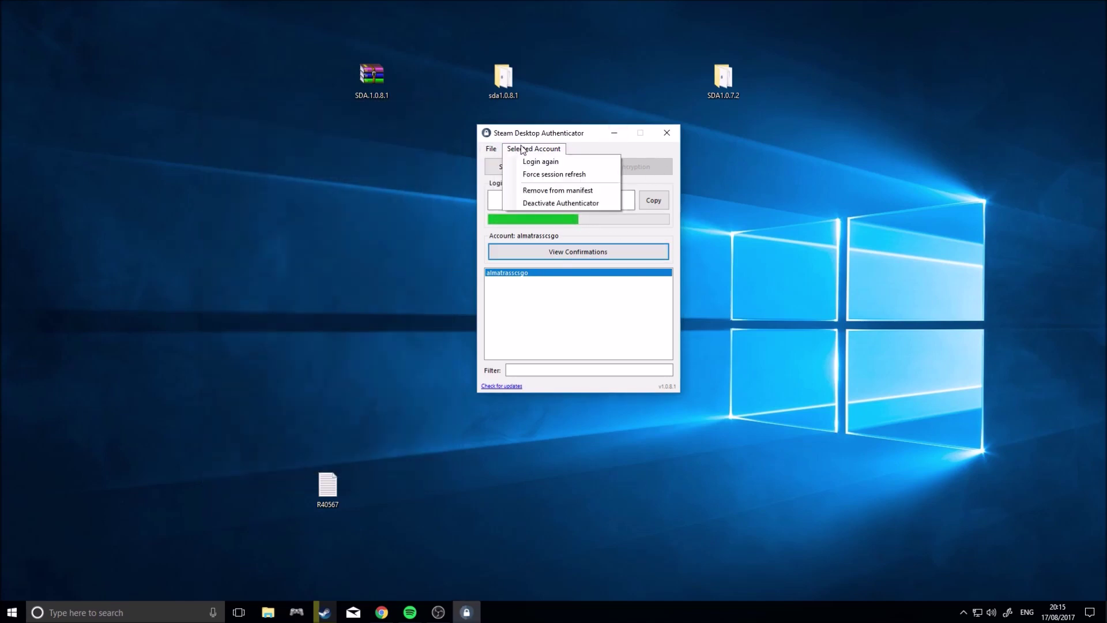
{"action": "left_click", "coordinate": [509, 177]}
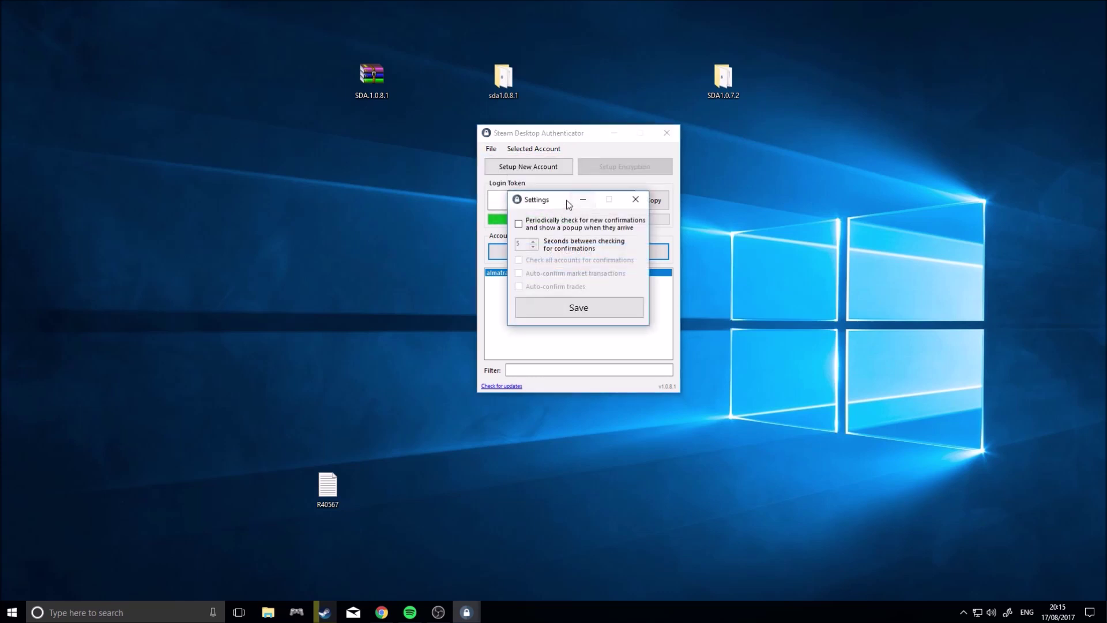
{"action": "left_click_drag", "start_coordinate": [569, 199], "coordinate": [798, 176]}
{"action": "left_click", "coordinate": [761, 199]}
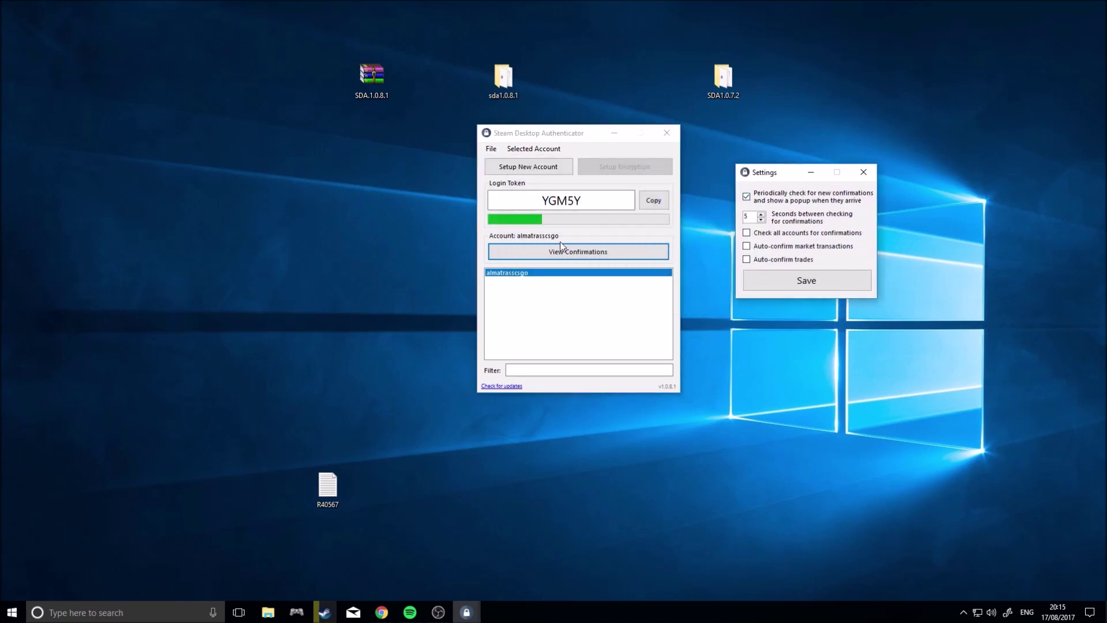
{"action": "left_click_drag", "start_coordinate": [794, 179], "coordinate": [767, 163]}
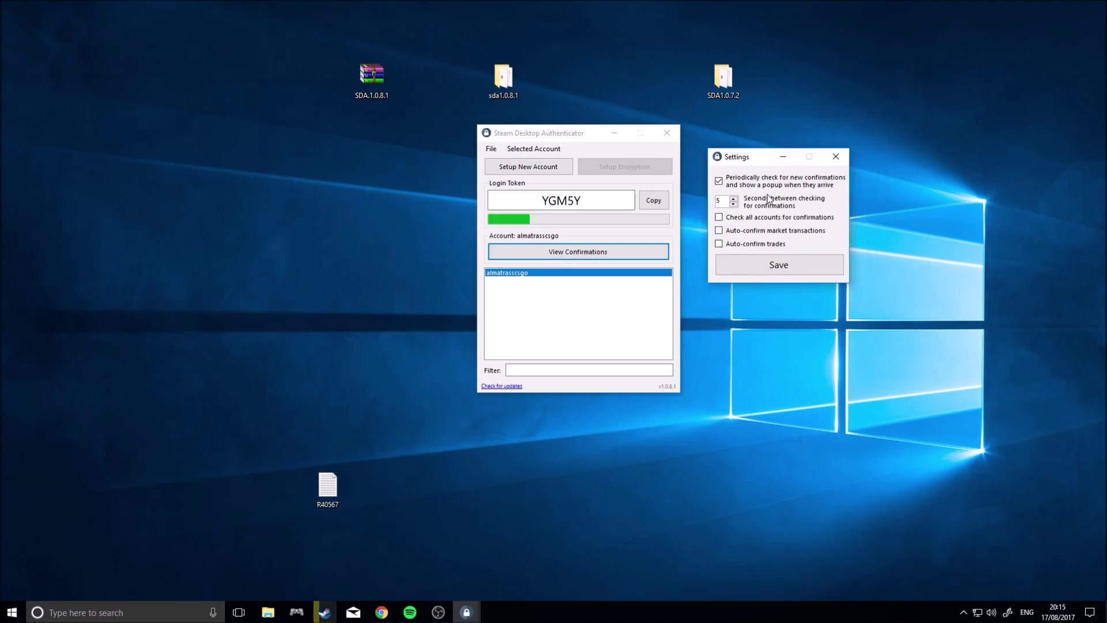
{"action": "left_click_drag", "start_coordinate": [724, 201], "coordinate": [713, 202]}
{"action": "type", "text": "20"}
{"action": "type", "text": "30"}
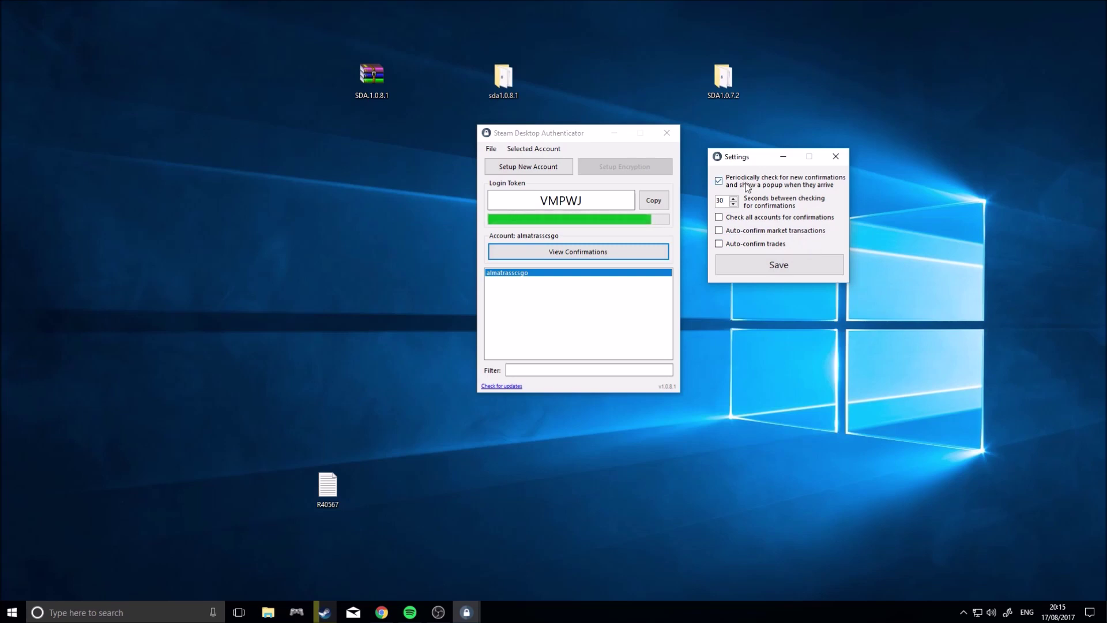
{"action": "left_click", "coordinate": [718, 181]}
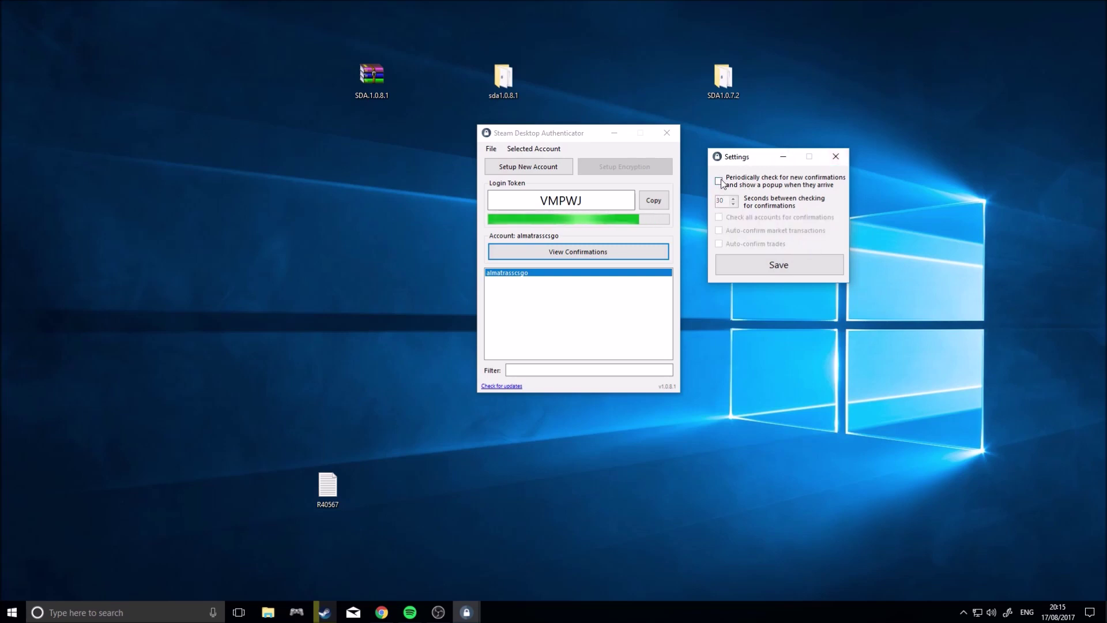
{"action": "left_click", "coordinate": [719, 181]}
{"action": "left_click", "coordinate": [717, 217]}
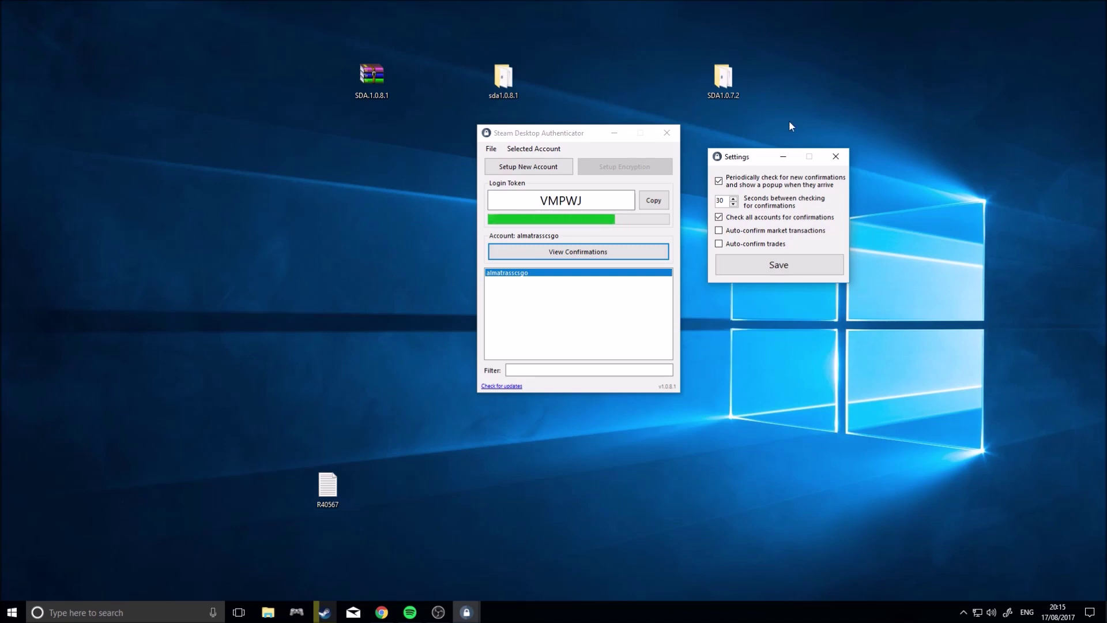
Try auto-confirm for market transactions and trades, accept the warnings, then untick both and save.
{"action": "left_click", "coordinate": [797, 233]}
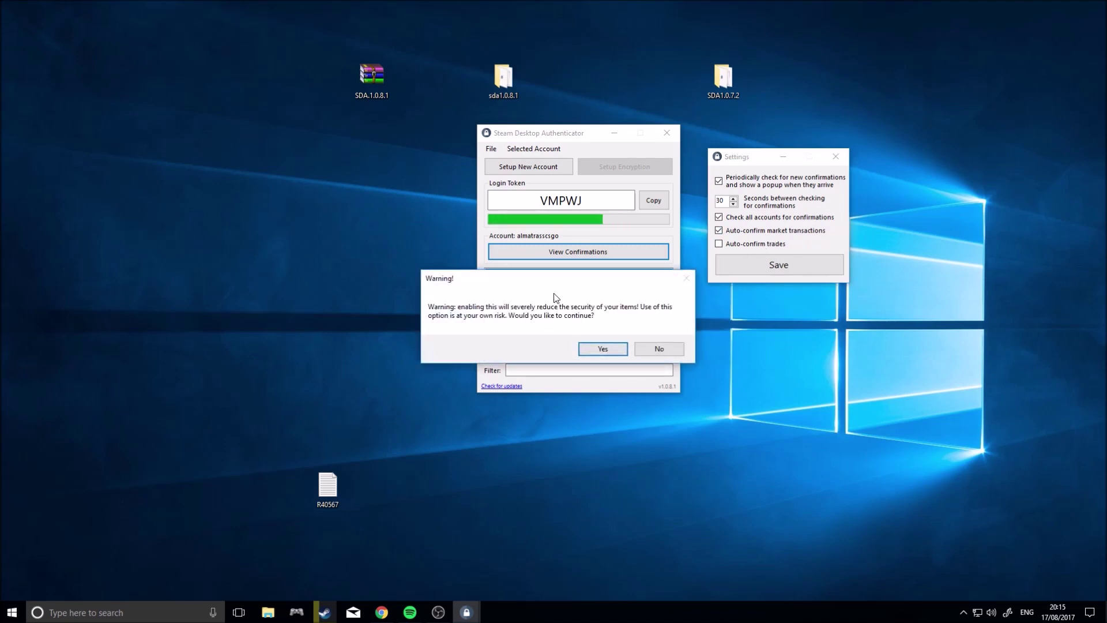
{"action": "left_click_drag", "start_coordinate": [547, 284], "coordinate": [581, 238]}
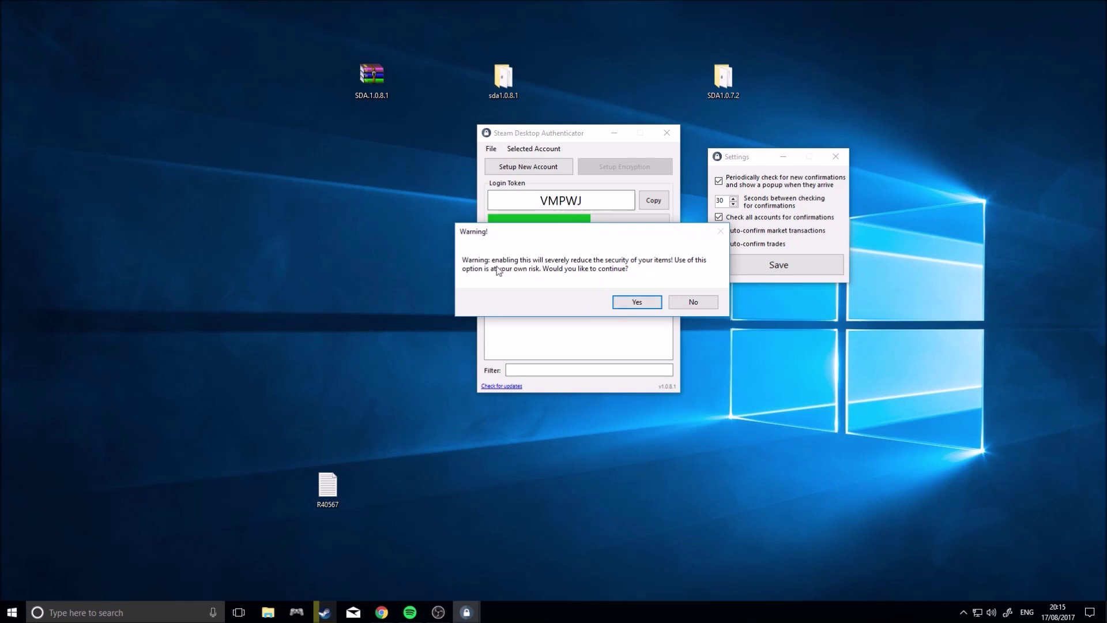
{"action": "left_click", "coordinate": [634, 302]}
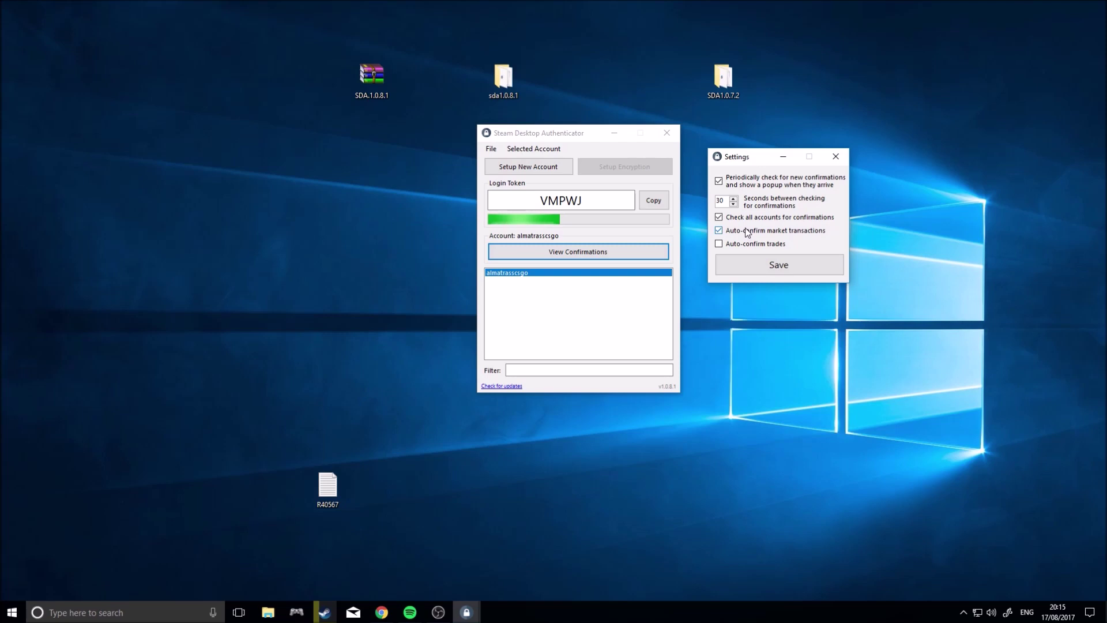
{"action": "left_click", "coordinate": [757, 245]}
{"action": "left_click", "coordinate": [603, 349]}
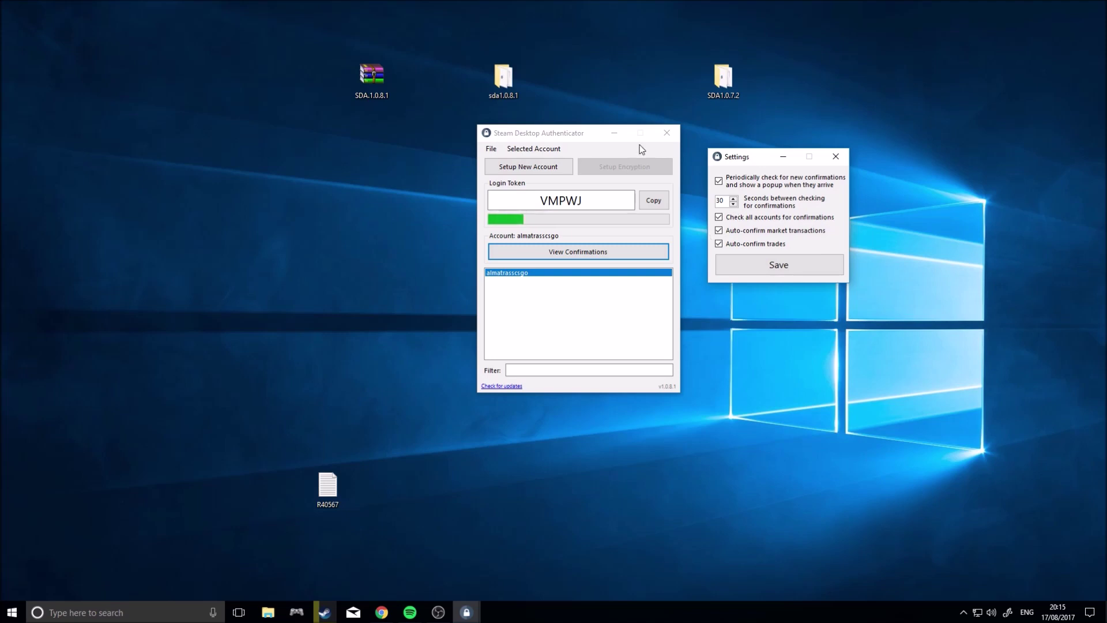
{"action": "left_click", "coordinate": [747, 239]}
{"action": "left_click", "coordinate": [750, 225]}
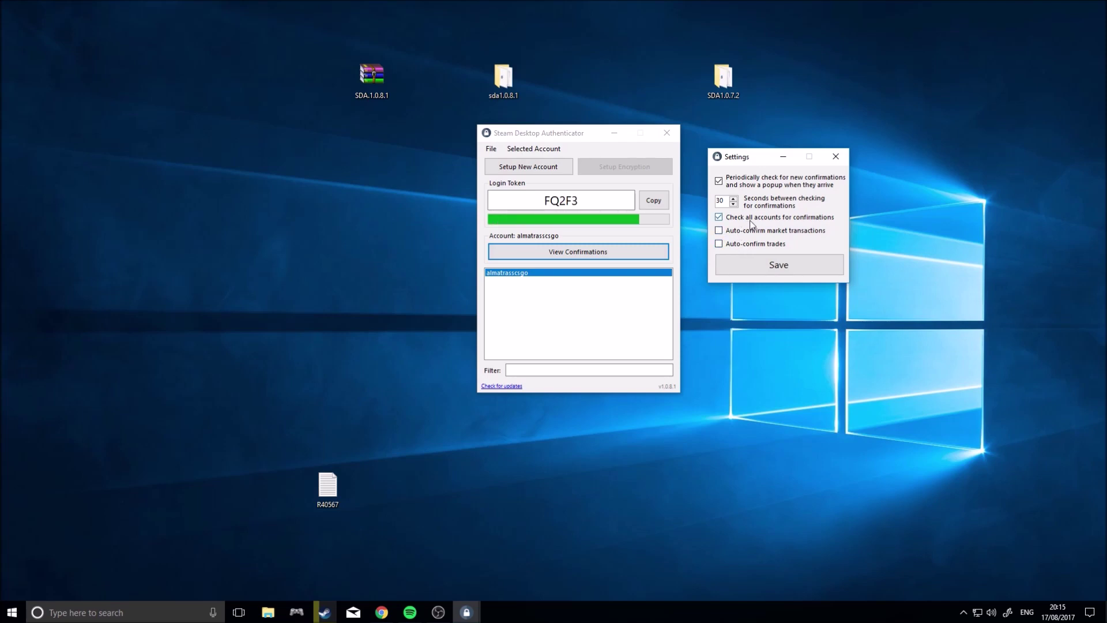
{"action": "left_click", "coordinate": [719, 180]}
{"action": "left_click", "coordinate": [779, 264]}
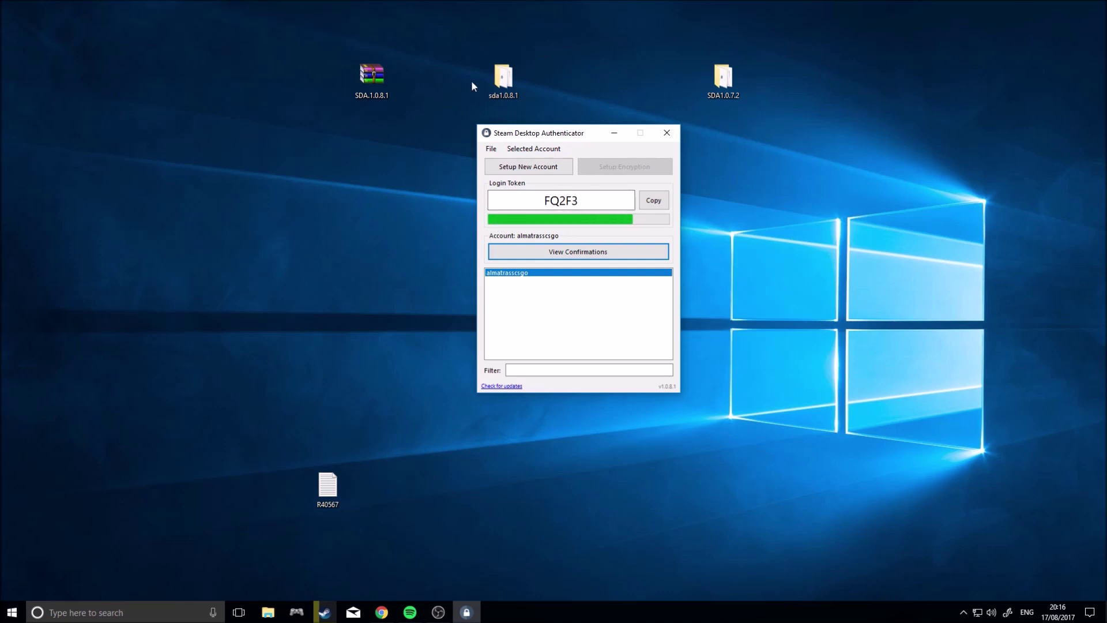
Go into the desktop sda1.0.8.1 folder, then maFiles, and open the account's .maFile in Notepad.
{"action": "left_click", "coordinate": [495, 68]}
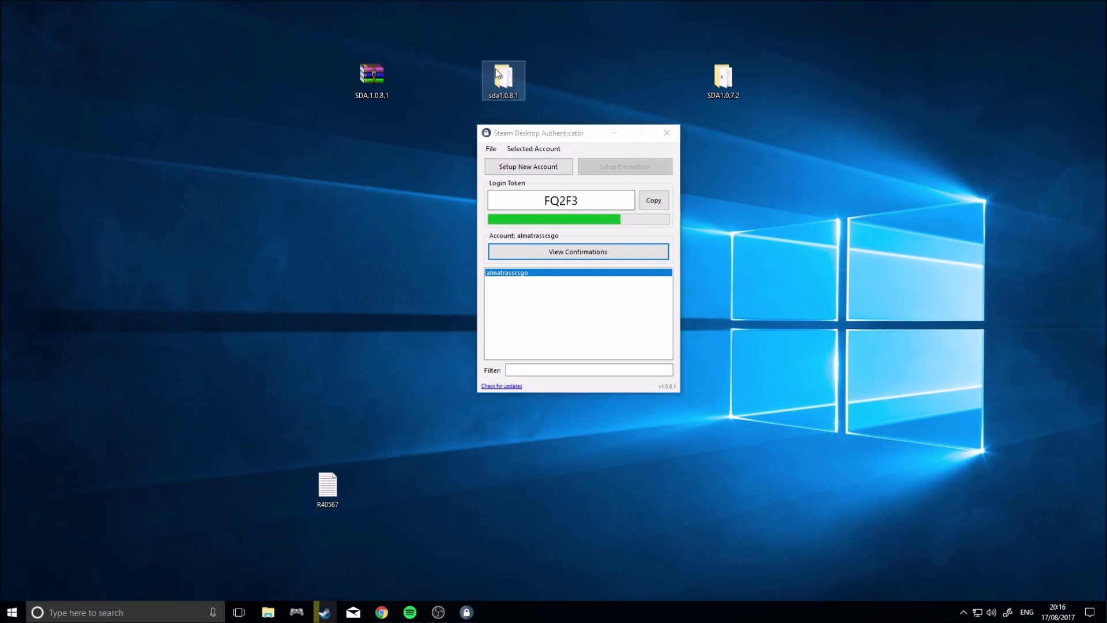
{"action": "double_click", "coordinate": [503, 76]}
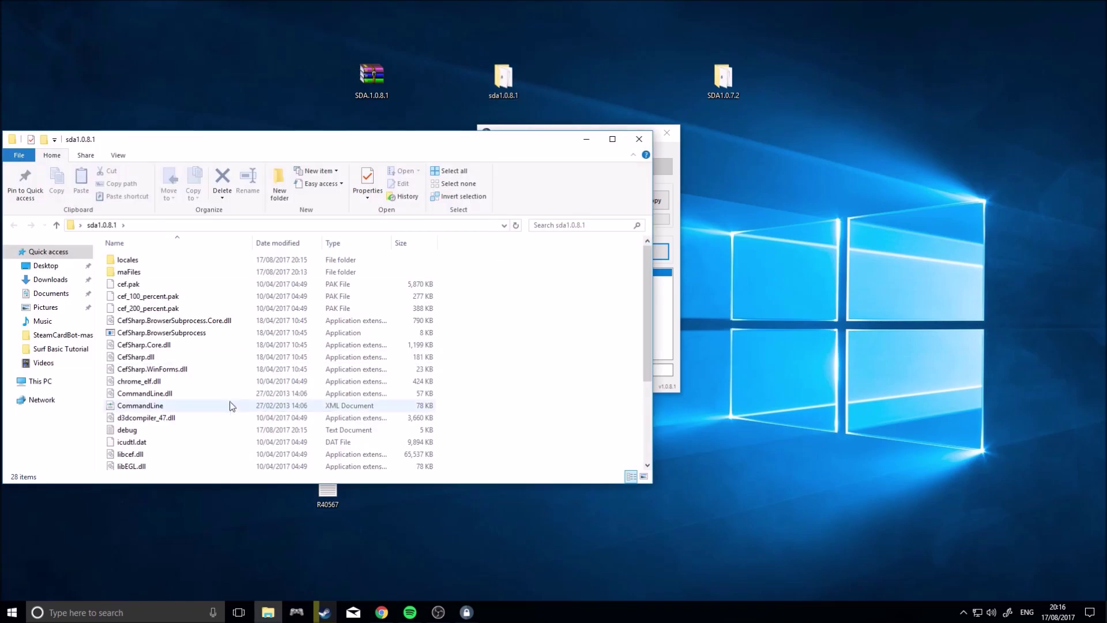
{"action": "scroll", "coordinate": [196, 353], "scroll_direction": "down", "scroll_amount": 1}
{"action": "scroll", "coordinate": [196, 353], "scroll_direction": "up", "scroll_amount": 1}
{"action": "double_click", "coordinate": [132, 269]}
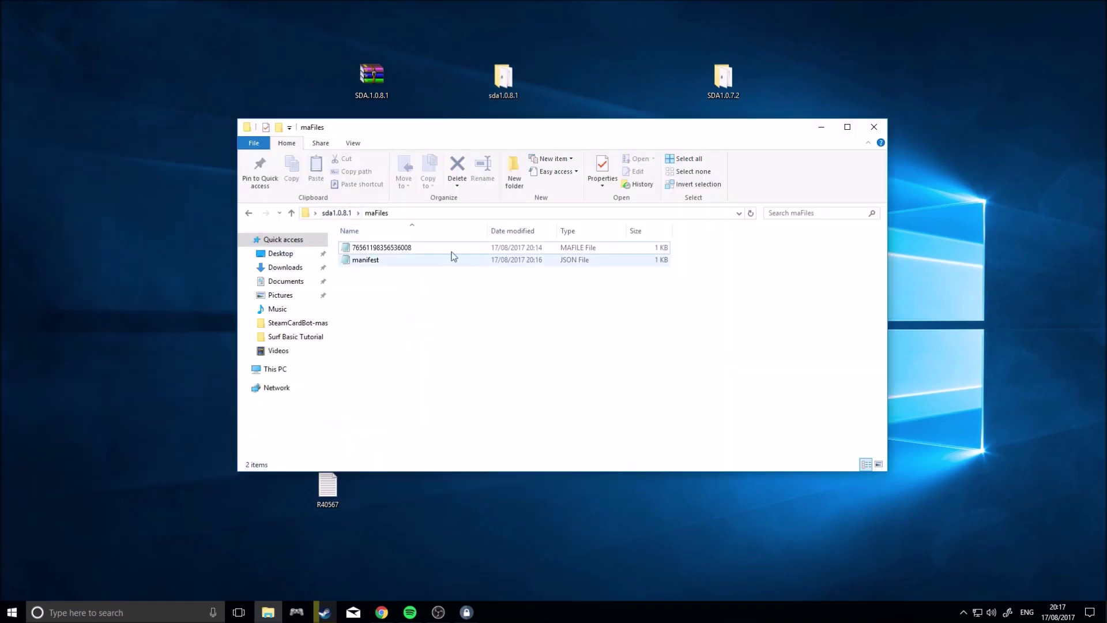
{"action": "double_click", "coordinate": [396, 248]}
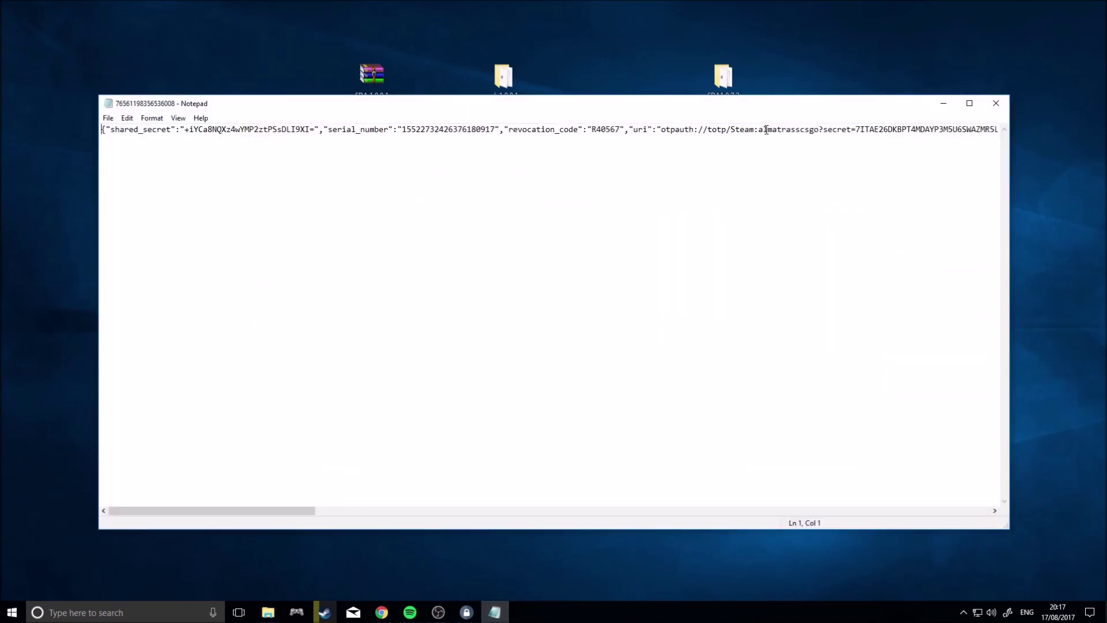
Review the maFile's JSON in Notepad, inspecting the account name within the uri.
{"action": "left_click_drag", "start_coordinate": [758, 129], "coordinate": [815, 126]}
{"action": "left_click", "coordinate": [794, 136]}
{"action": "left_click_drag", "start_coordinate": [534, 107], "coordinate": [540, 132]}
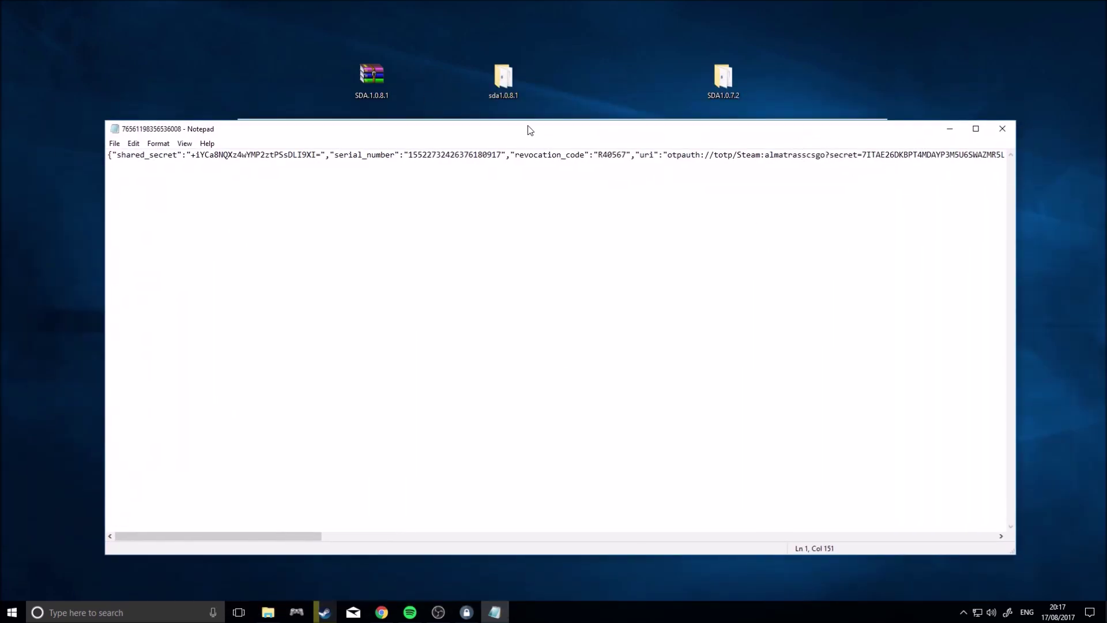
{"action": "left_click_drag", "start_coordinate": [530, 131], "coordinate": [429, 73]}
{"action": "left_click_drag", "start_coordinate": [720, 94], "coordinate": [657, 94]}
{"action": "left_click", "coordinate": [657, 93]}
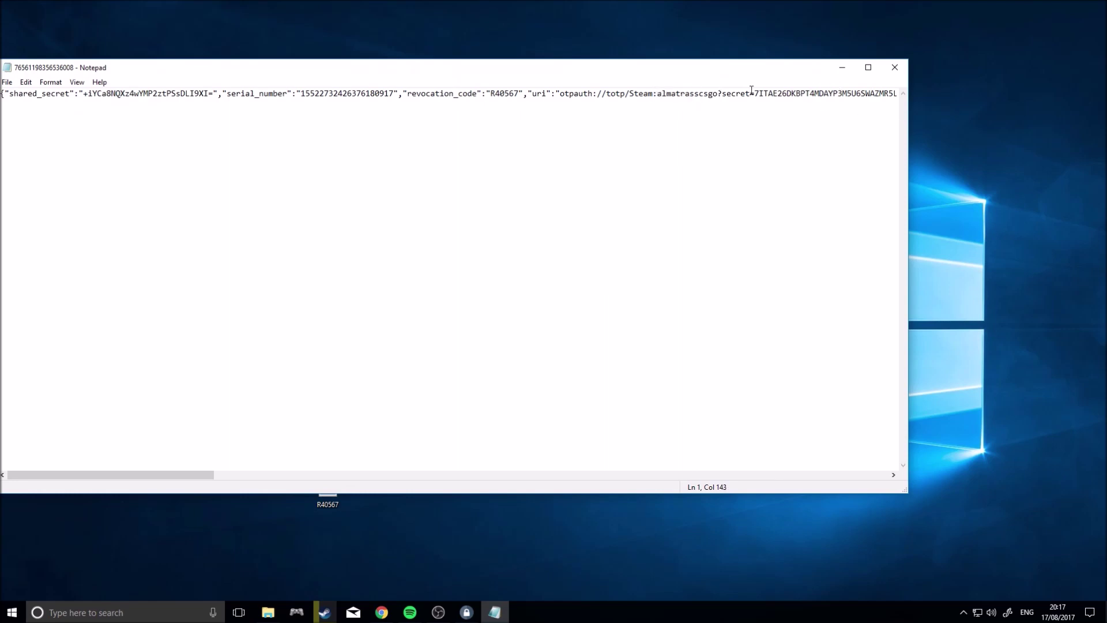
Close Notepad and reposition the maFiles folder window to reveal the authenticator.
{"action": "left_click", "coordinate": [894, 67]}
{"action": "left_click_drag", "start_coordinate": [682, 133], "coordinate": [855, 416]}
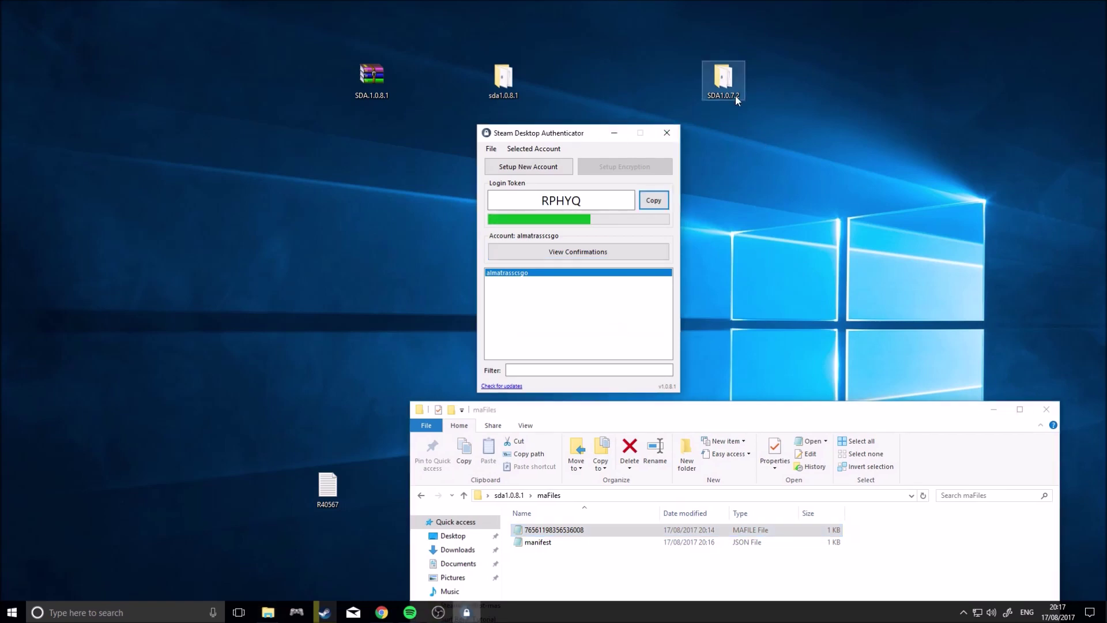
{"action": "left_click_drag", "start_coordinate": [904, 414], "coordinate": [874, 426]}
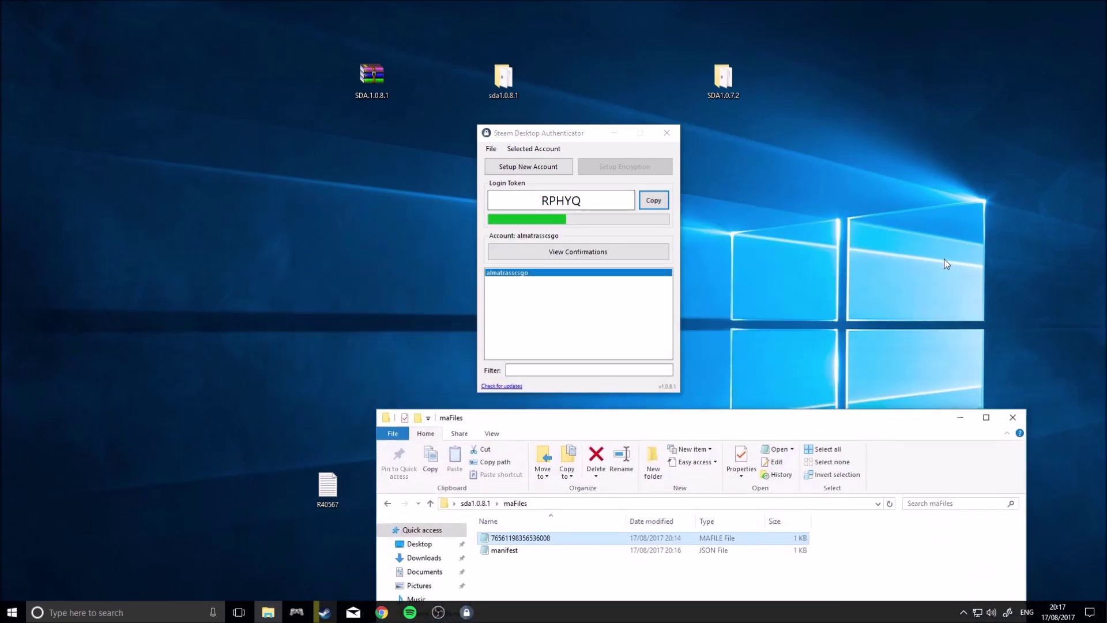